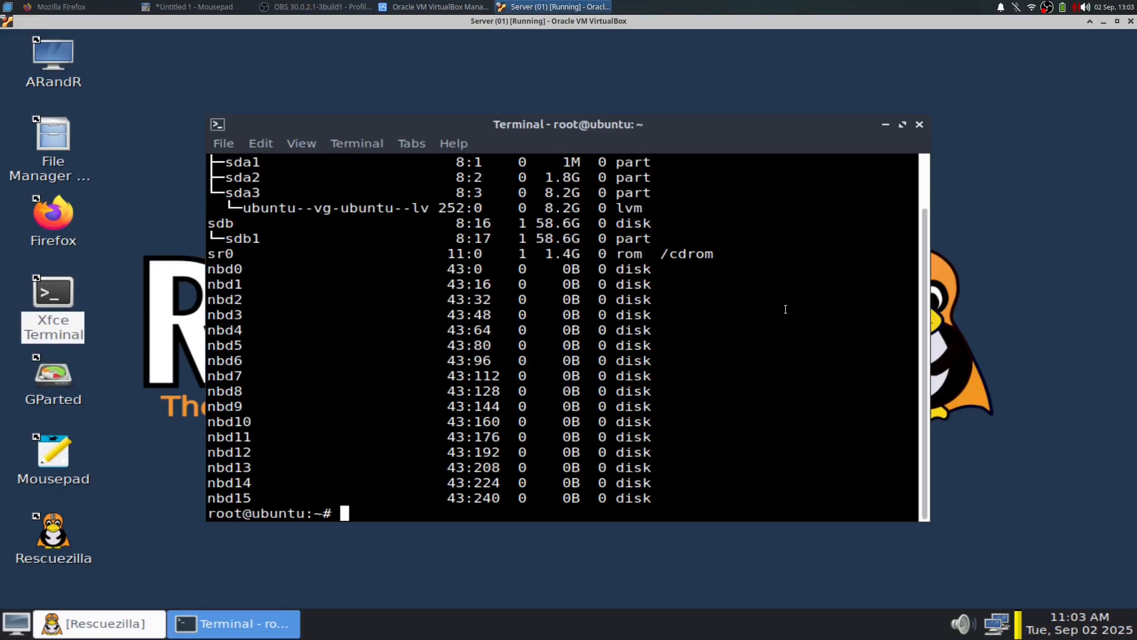
- Clear the terminal output and close the terminal window
{"action": "type", "text": "clear"}
{"action": "key", "text": "Return"}
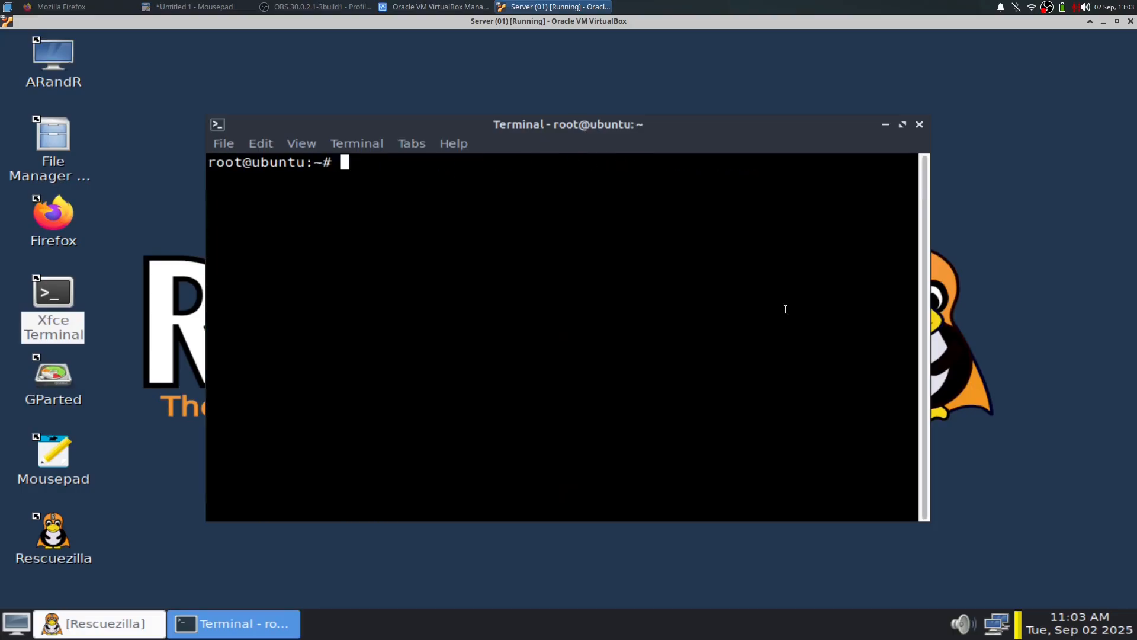
{"action": "left_click", "coordinate": [919, 126]}
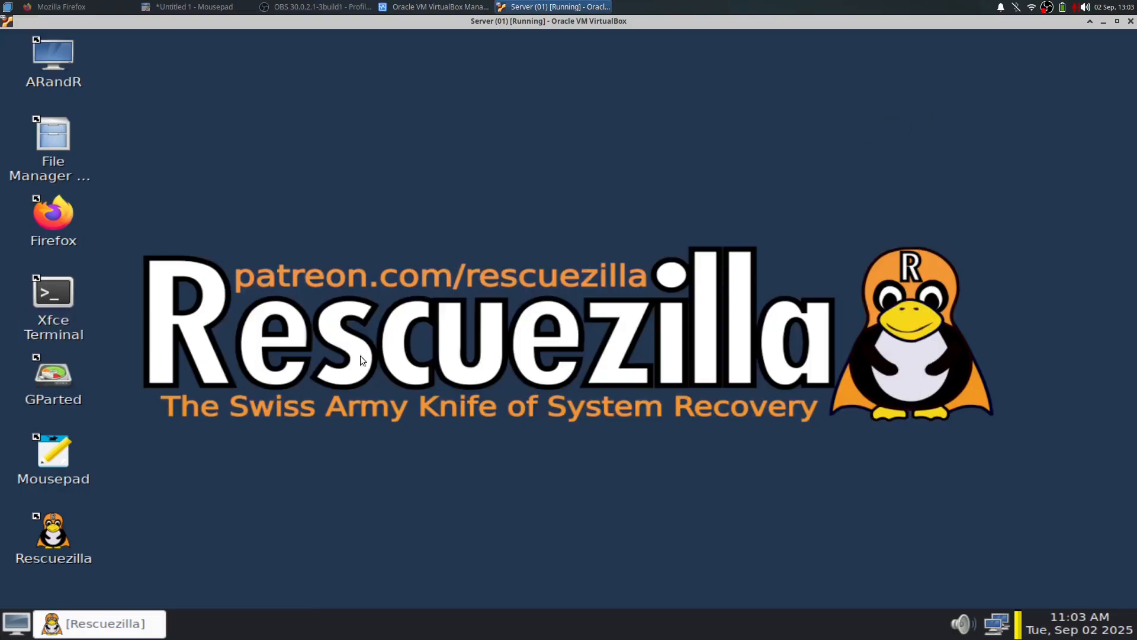
- Start a backup in Rescuezilla with drive #1, the 10GB ATA VBOX HARDDISK, as the source drive
{"action": "left_click", "coordinate": [141, 622]}
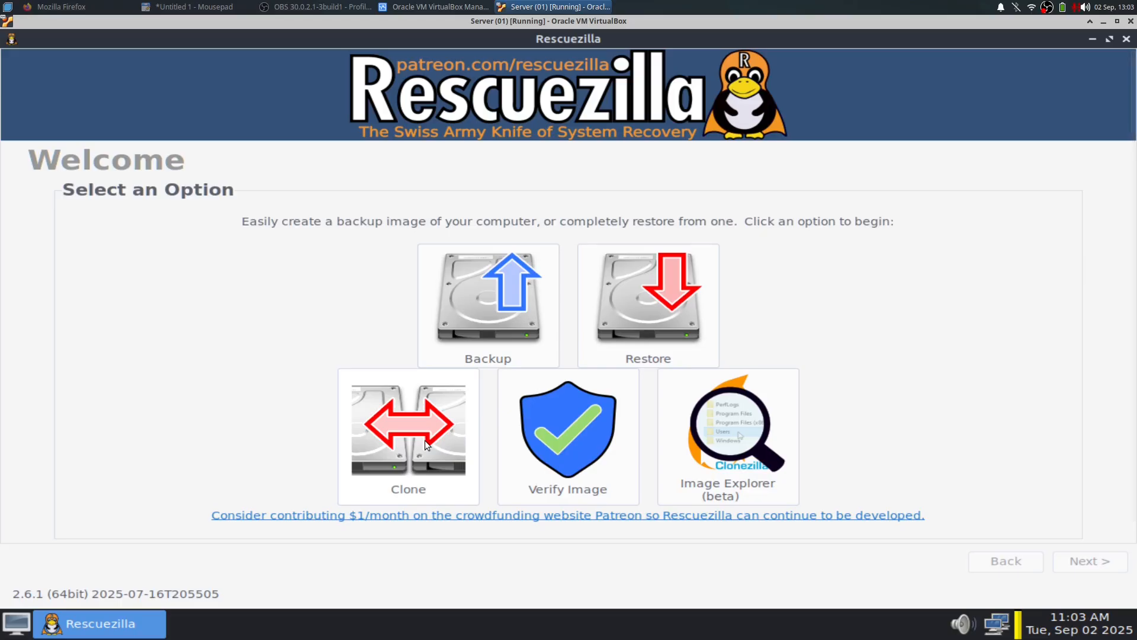
{"action": "left_click", "coordinate": [475, 293]}
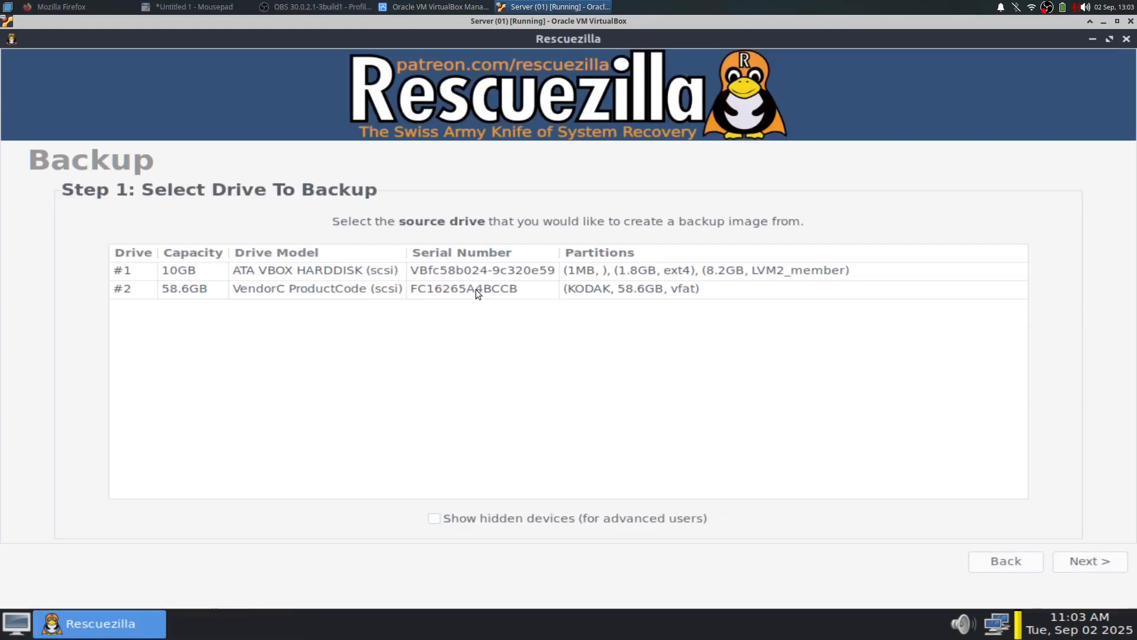
{"action": "left_click", "coordinate": [181, 270]}
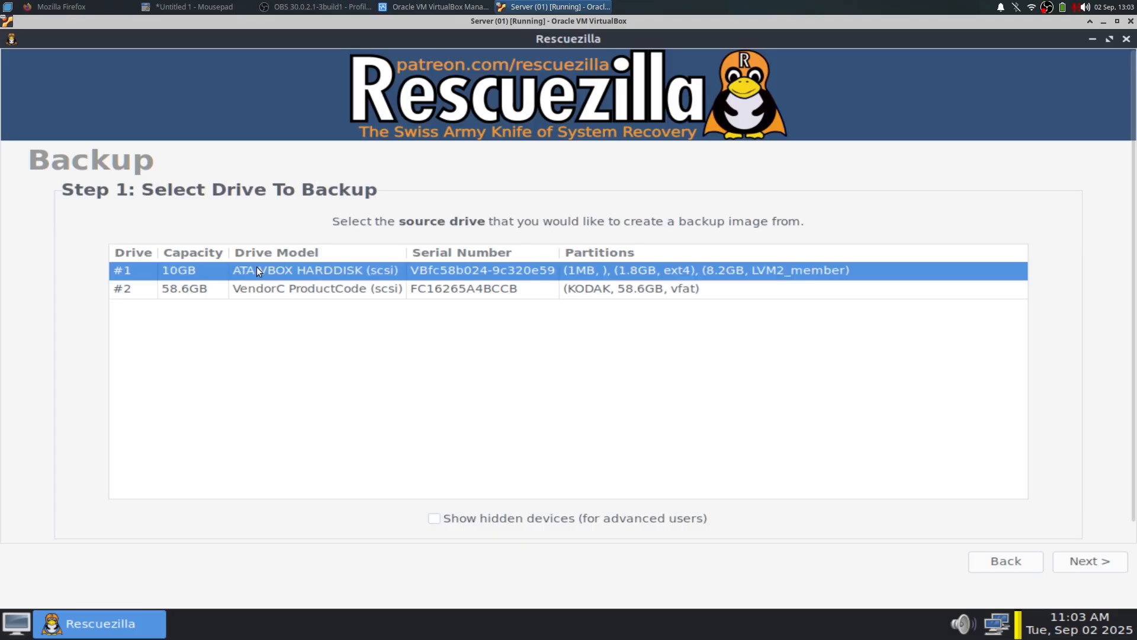
{"action": "left_click", "coordinate": [239, 289]}
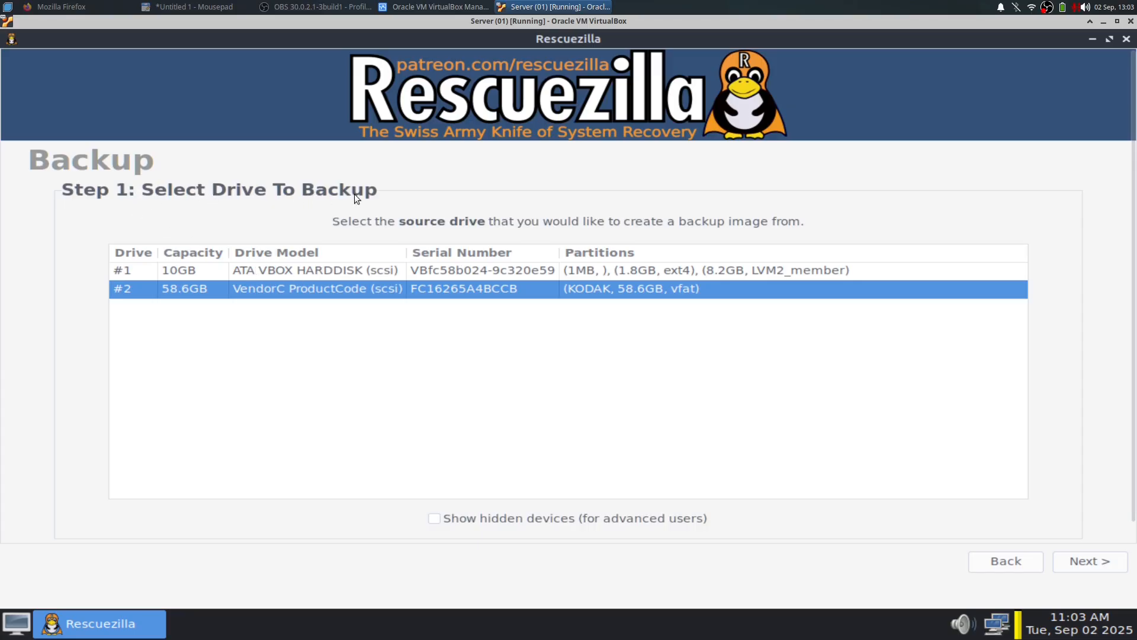
{"action": "left_click", "coordinate": [248, 270]}
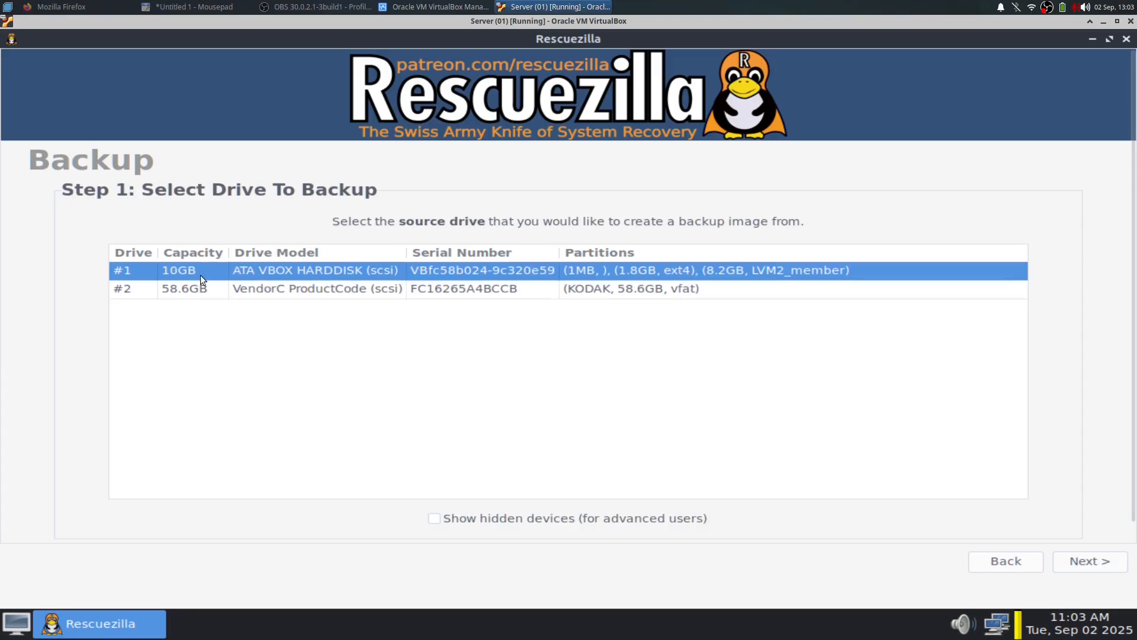
{"action": "left_click", "coordinate": [1088, 561]}
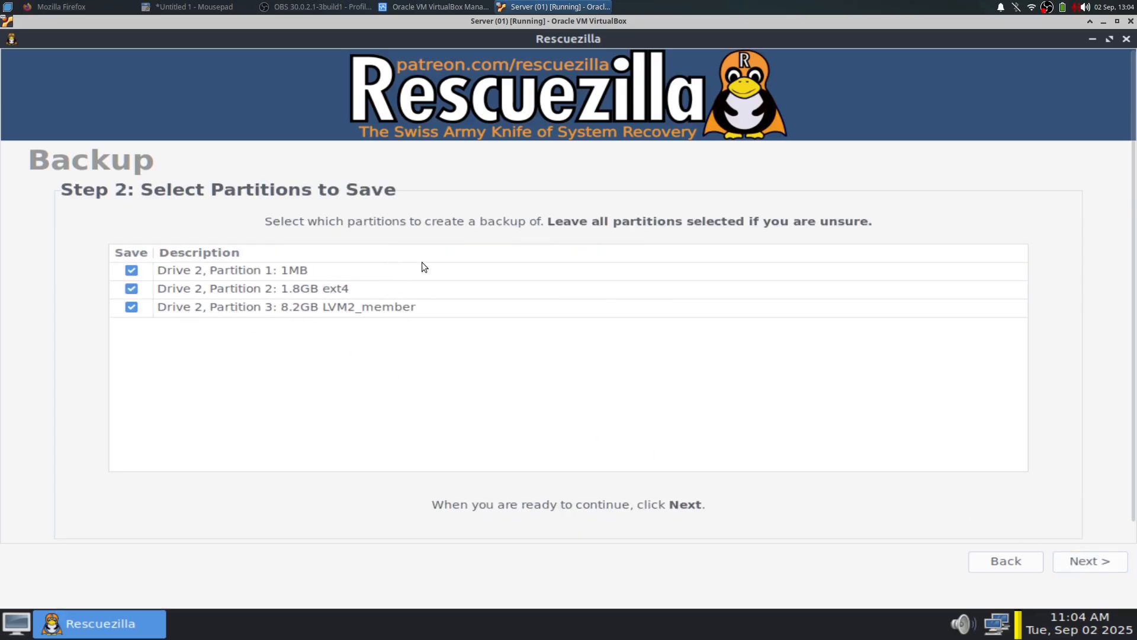
- Keep all three partitions of the source drive selected for saving and proceed to the destination choice
{"action": "left_click", "coordinate": [215, 273]}
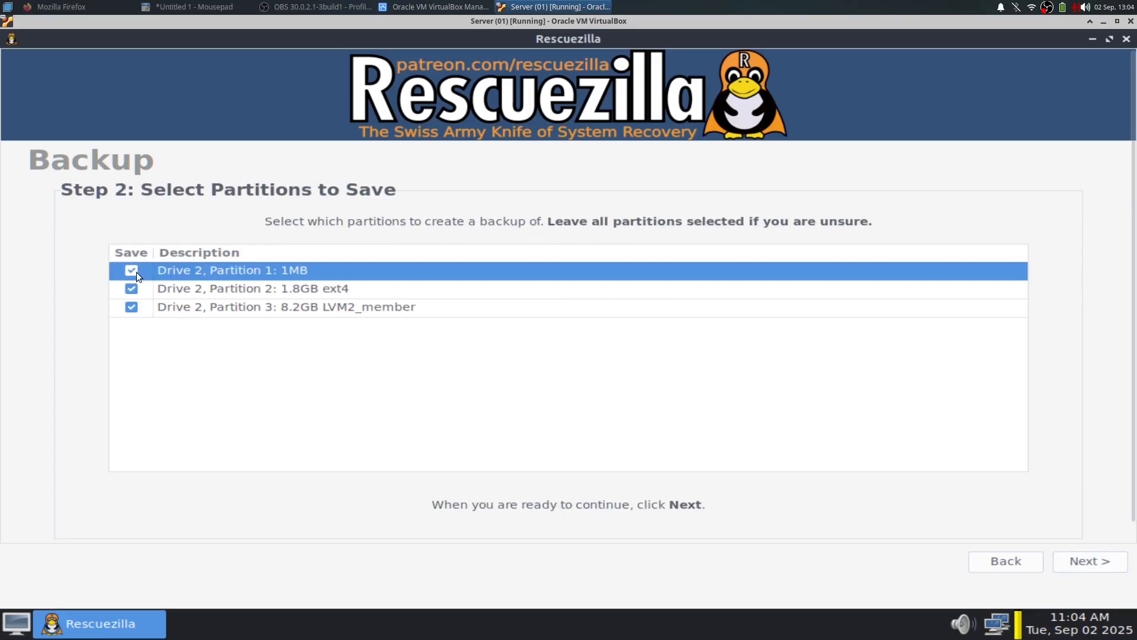
{"action": "left_click", "coordinate": [131, 288]}
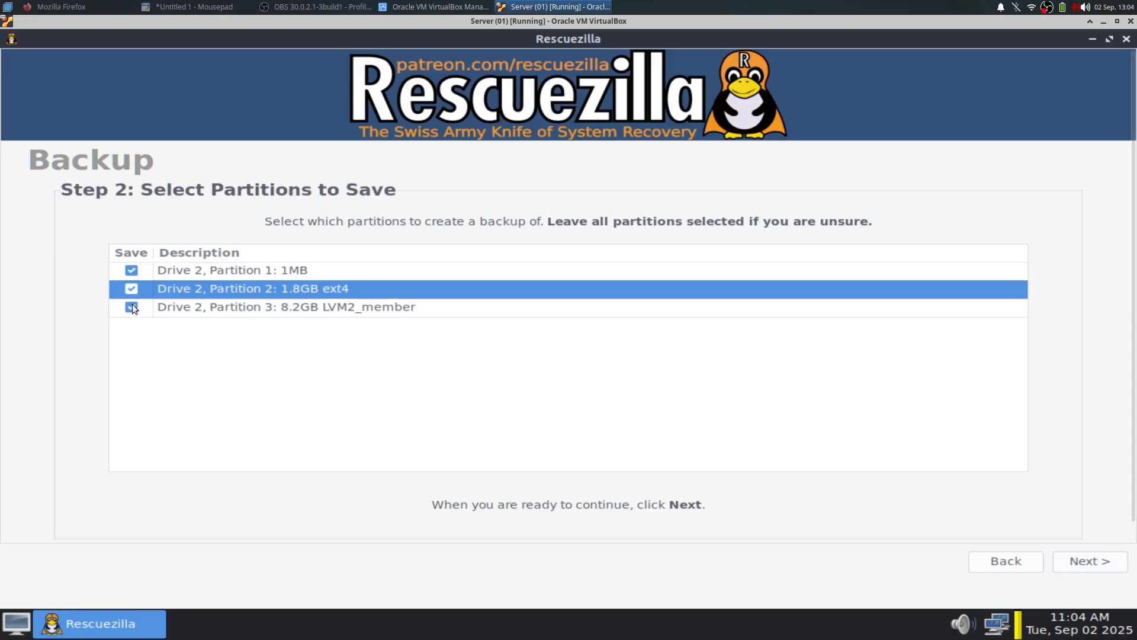
{"action": "left_click", "coordinate": [132, 305]}
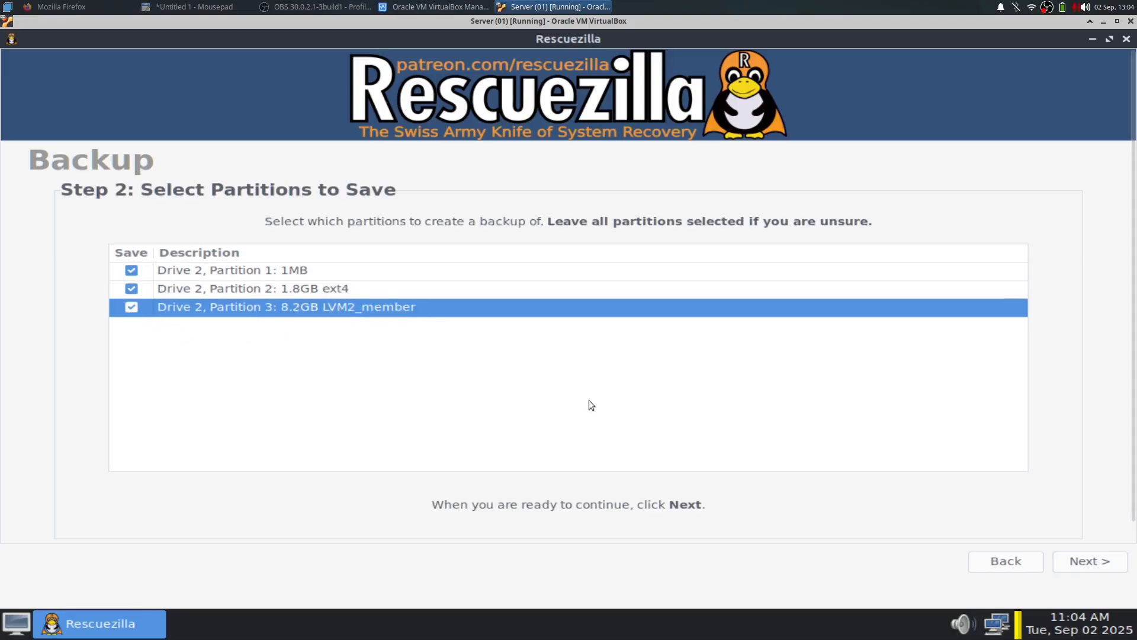
{"action": "left_click", "coordinate": [1099, 562]}
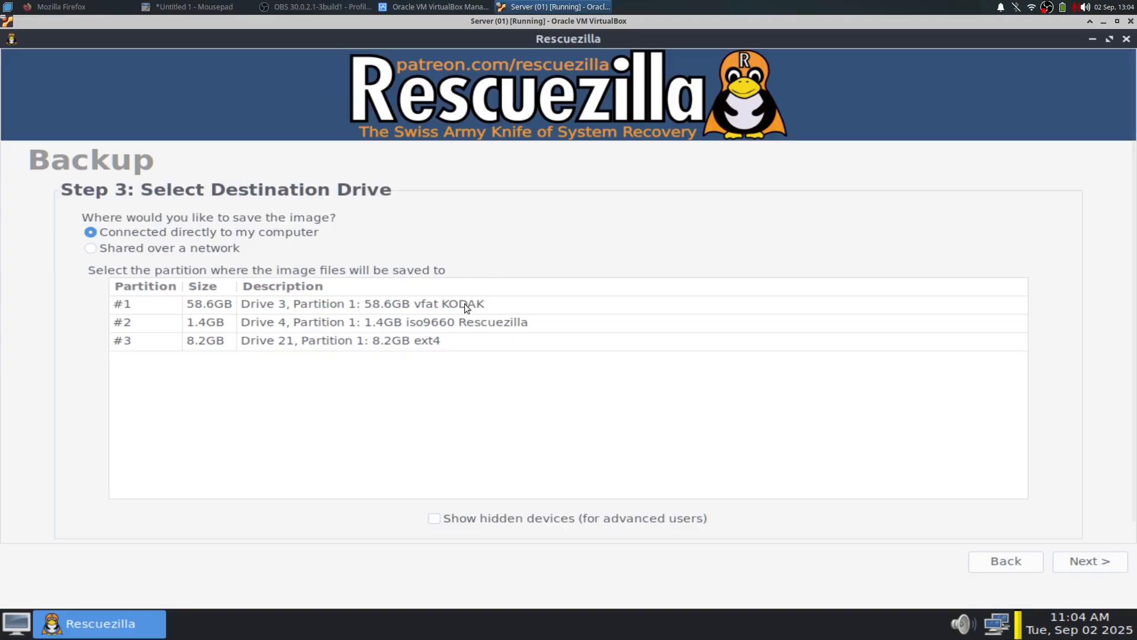
- Try network-shared storage over SSH as the backup destination, and return to storage connected directly to the computer
{"action": "left_click", "coordinate": [491, 304]}
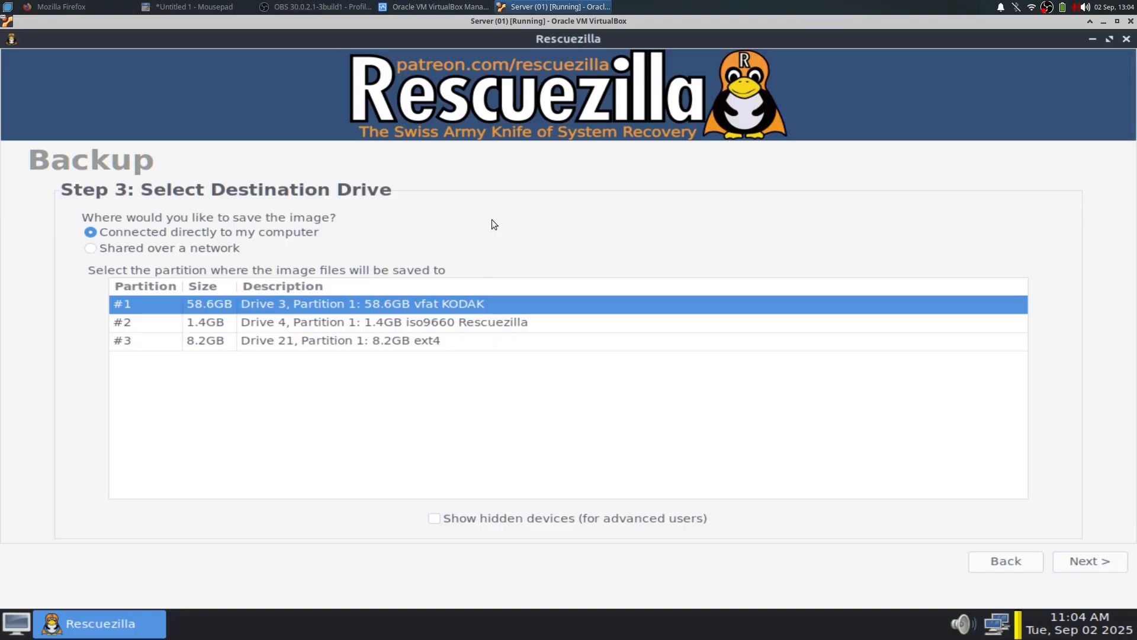
{"action": "left_click", "coordinate": [120, 247]}
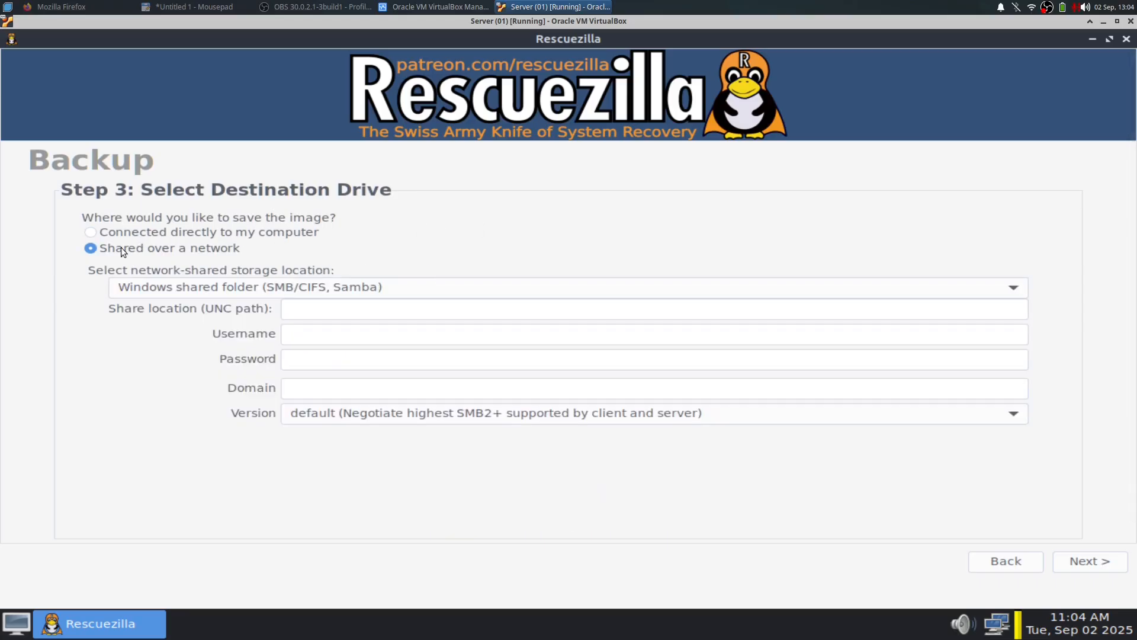
{"action": "left_click", "coordinate": [283, 290]}
{"action": "left_click", "coordinate": [178, 316]}
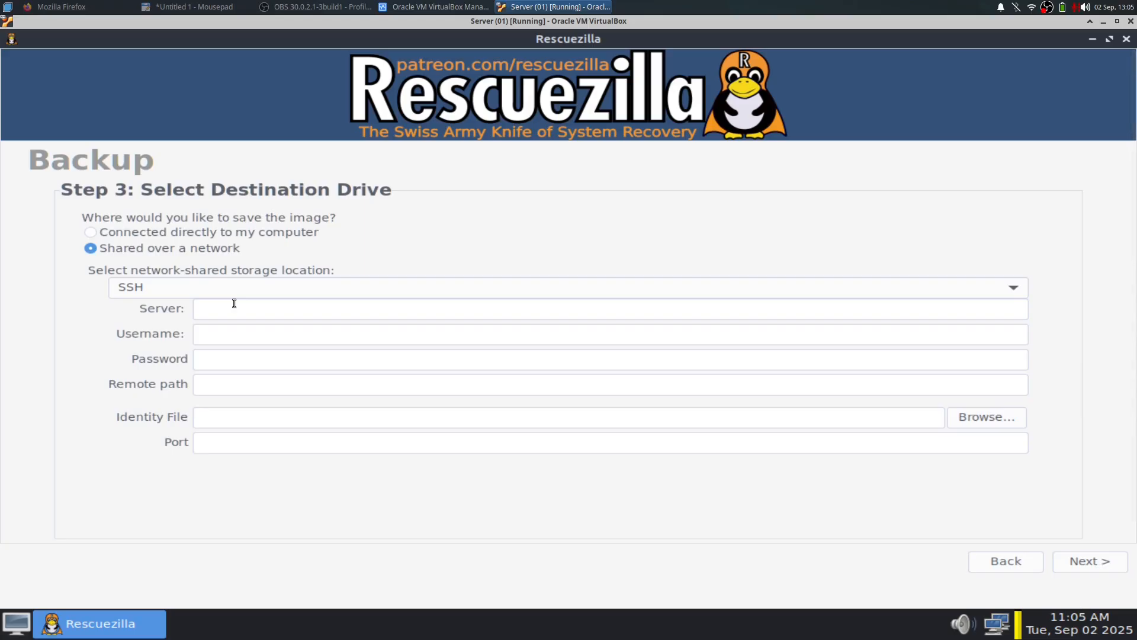
{"action": "left_click", "coordinate": [182, 283]}
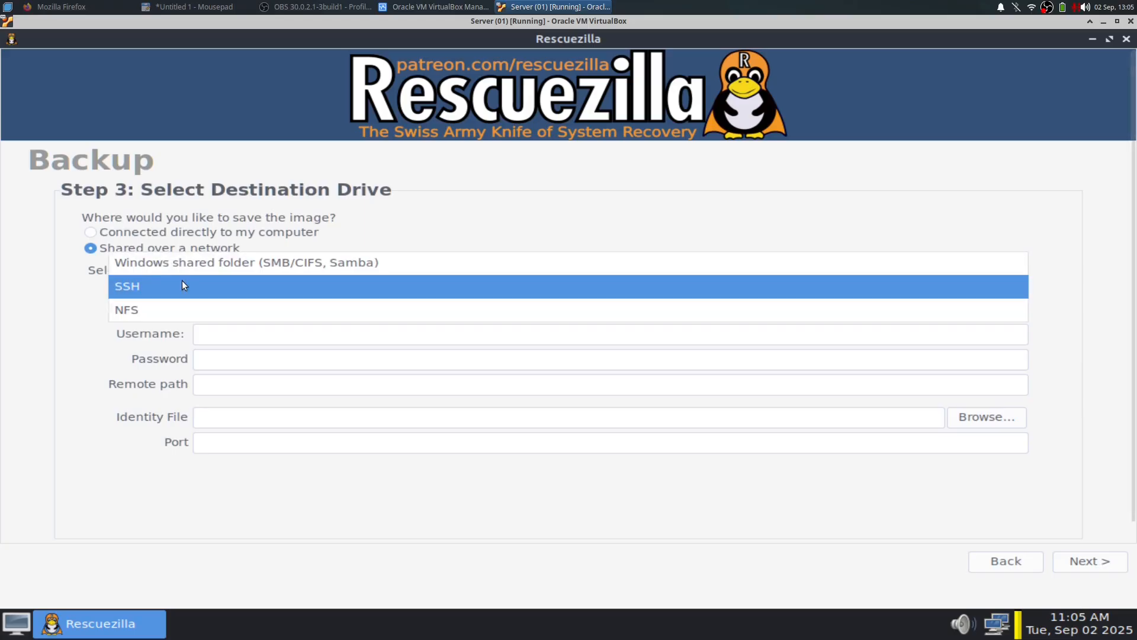
{"action": "left_click", "coordinate": [141, 283]}
{"action": "left_click", "coordinate": [168, 287]}
{"action": "left_click", "coordinate": [168, 286]}
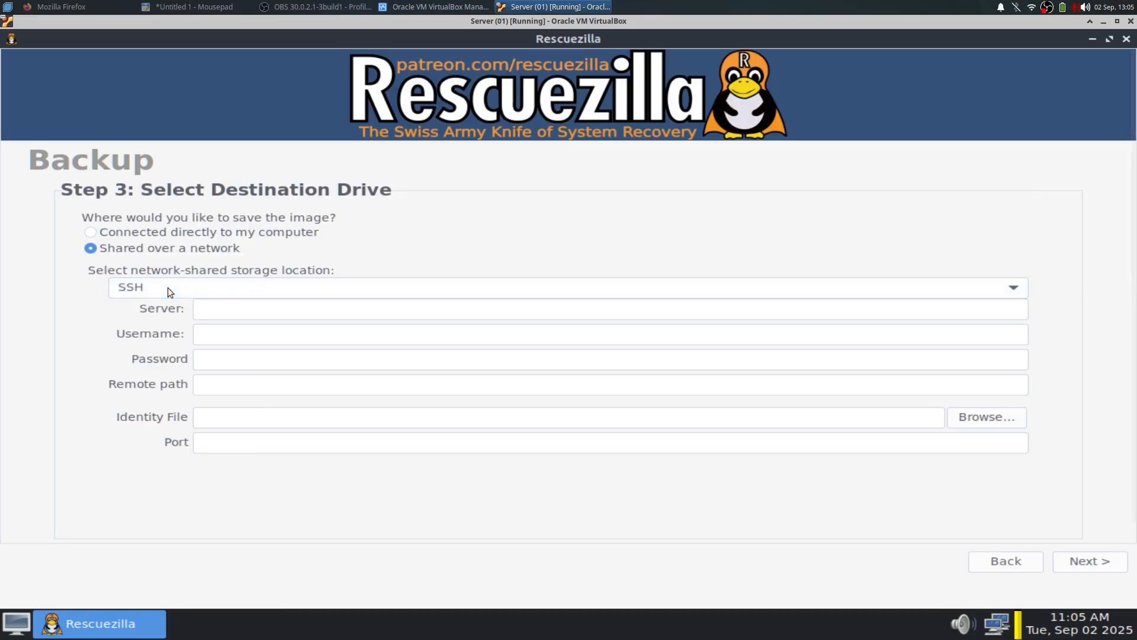
{"action": "left_click", "coordinate": [237, 232]}
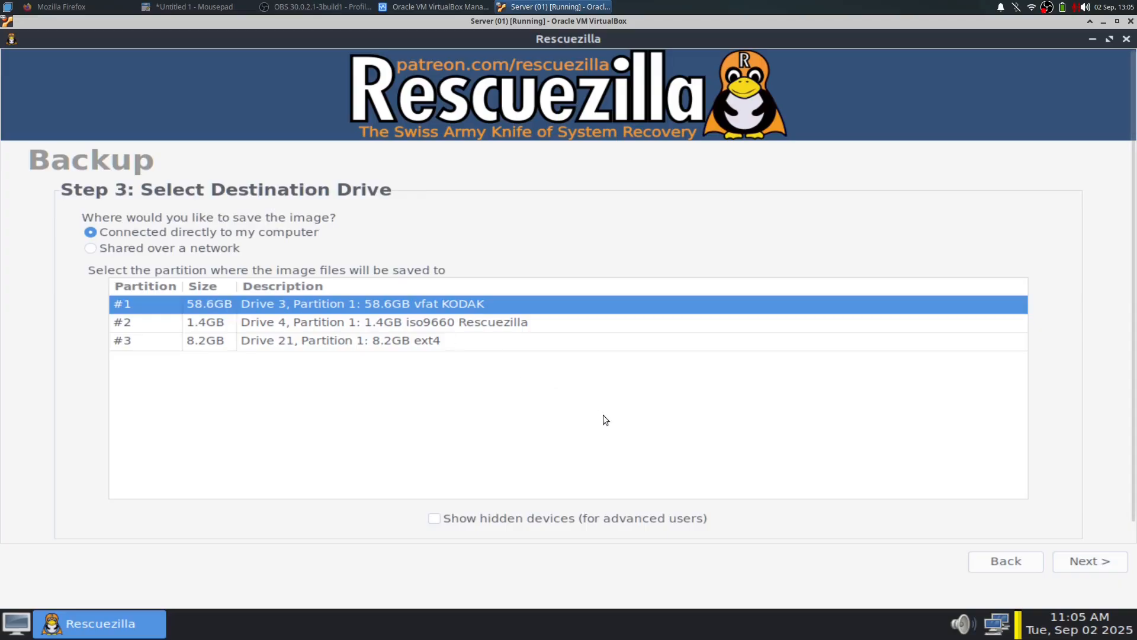
- Choose the 58.6GB vfat KODAK partition as the destination for the image files and proceed
{"action": "left_click", "coordinate": [561, 324]}
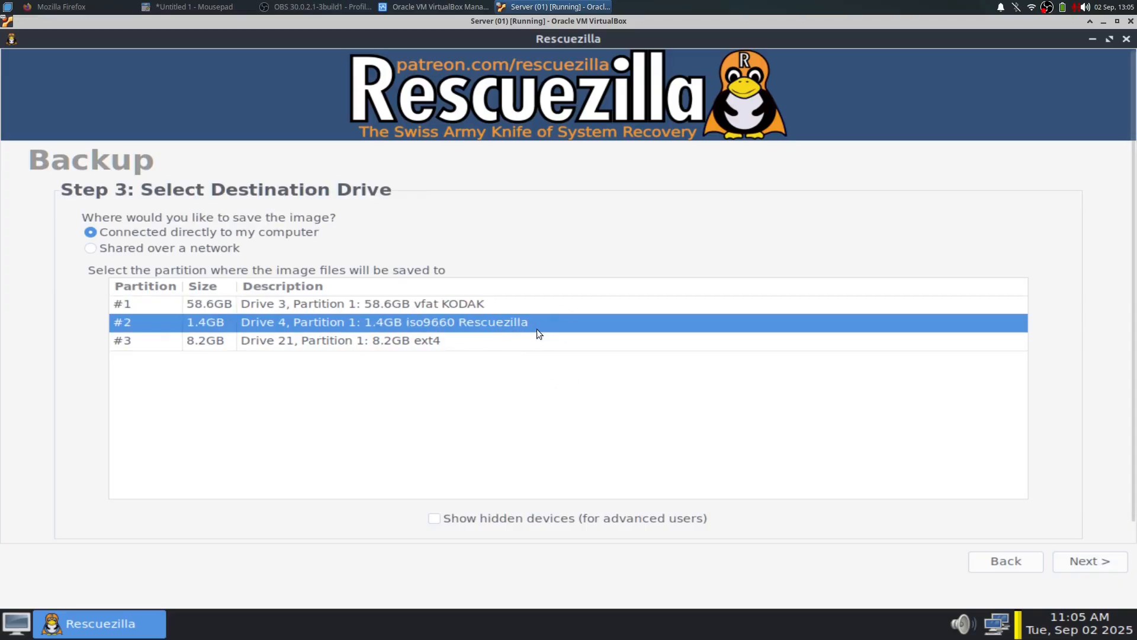
{"action": "left_click", "coordinate": [444, 346]}
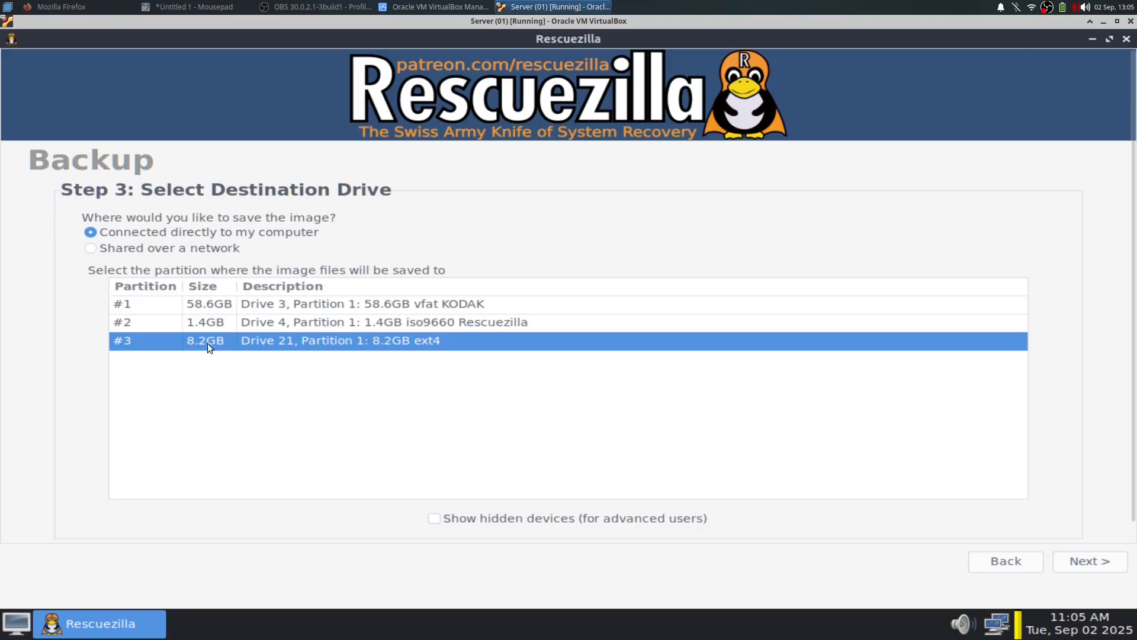
{"action": "left_click", "coordinate": [471, 301]}
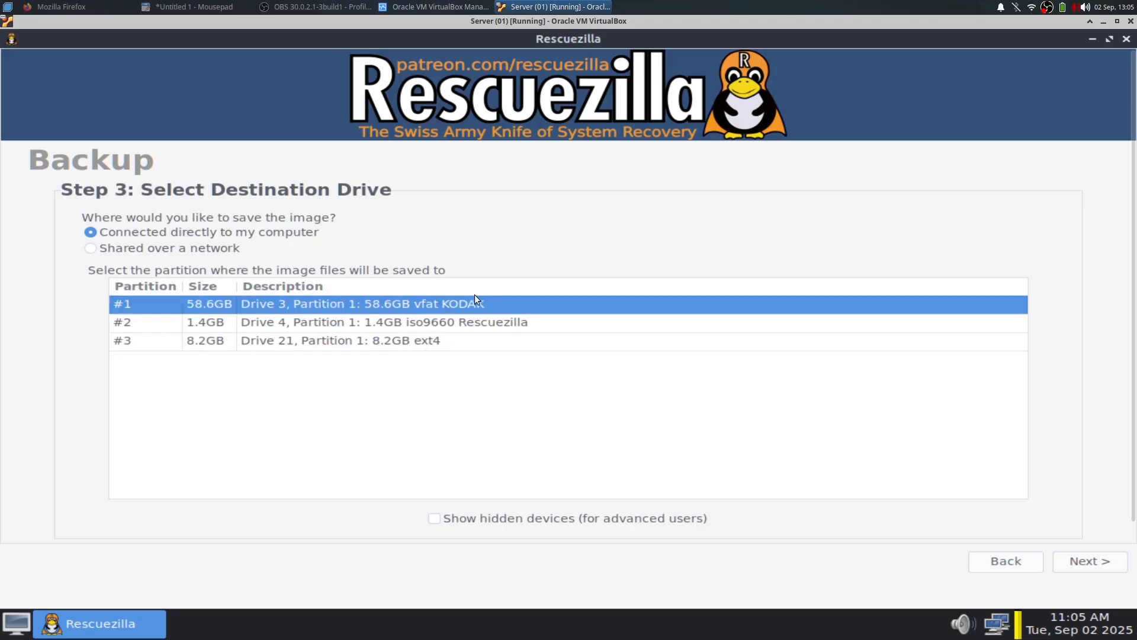
{"action": "left_click", "coordinate": [1091, 560]}
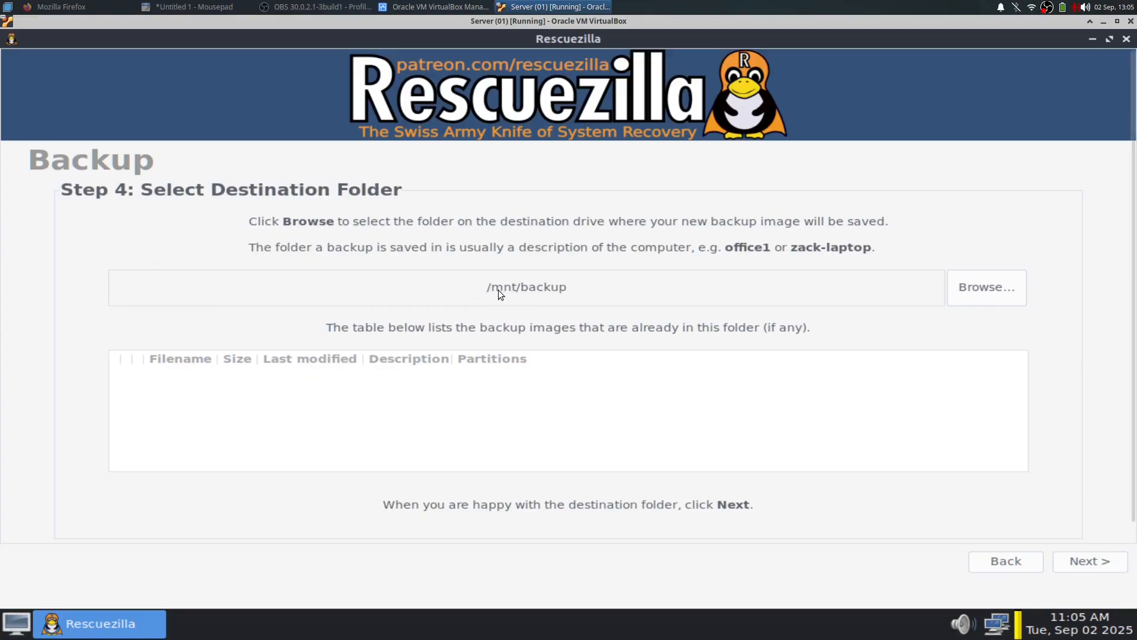
- Create a folder named "Backup (Ubuntu Server LTS)" inside /mnt/backup and set it as the destination folder
{"action": "left_click", "coordinate": [960, 291]}
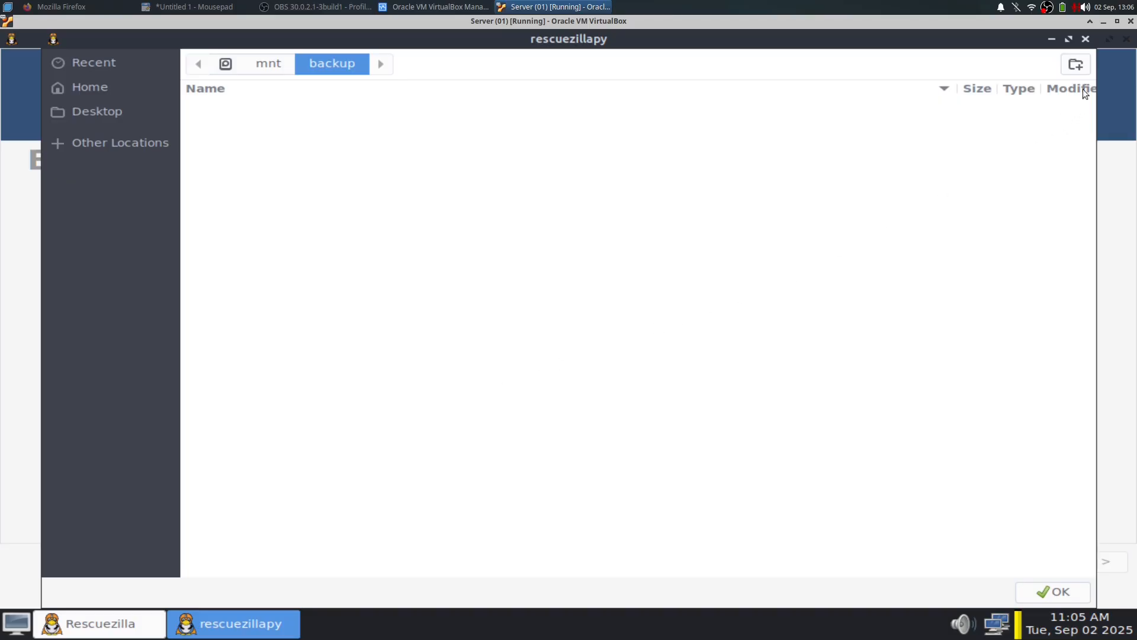
{"action": "left_click", "coordinate": [1075, 64]}
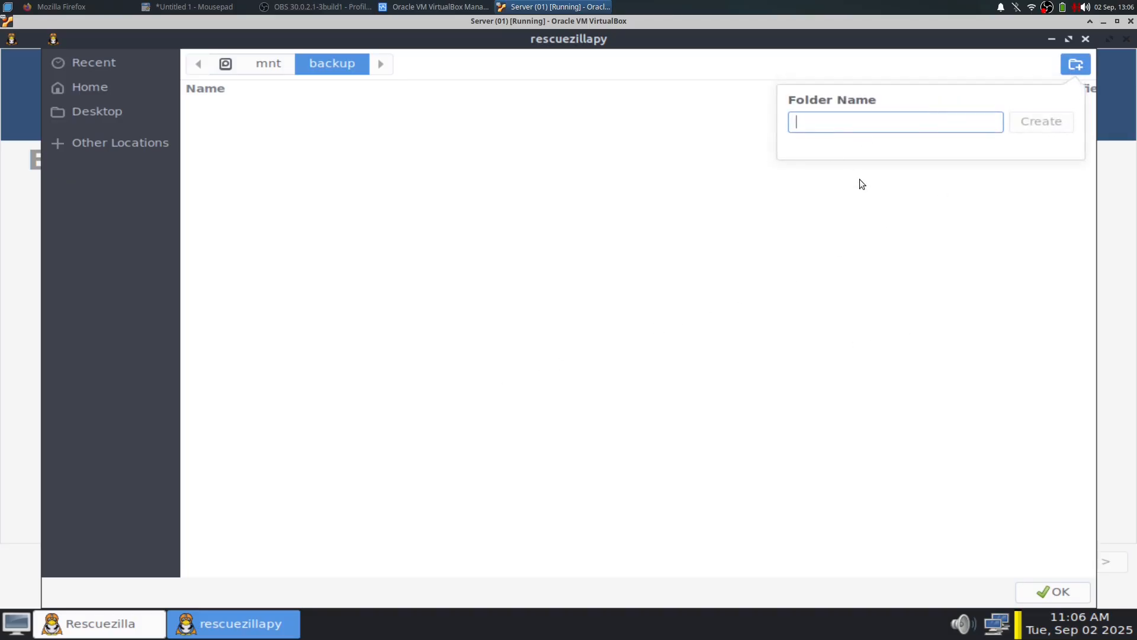
{"action": "type", "text": "Backiu"}
{"action": "key", "text": "BackSpace"}
{"action": "key", "text": "BackSpace"}
{"action": "type", "text": "up (Linux"}
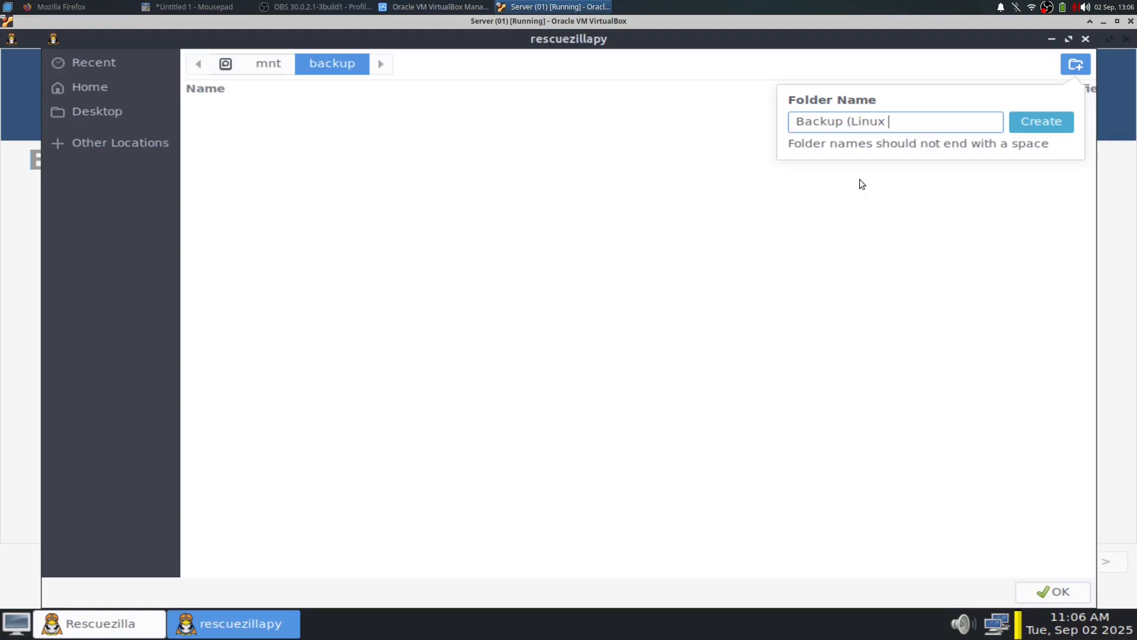
{"action": "key", "text": "BackSpace"}
{"action": "key", "text": "BackSpace"}
{"action": "key", "text": "BackSpace"}
{"action": "key", "text": "BackSpace"}
{"action": "key", "text": "BackSpace"}
{"action": "key", "text": "BackSpace"}
{"action": "type", "text": "Ubuntu Linu"}
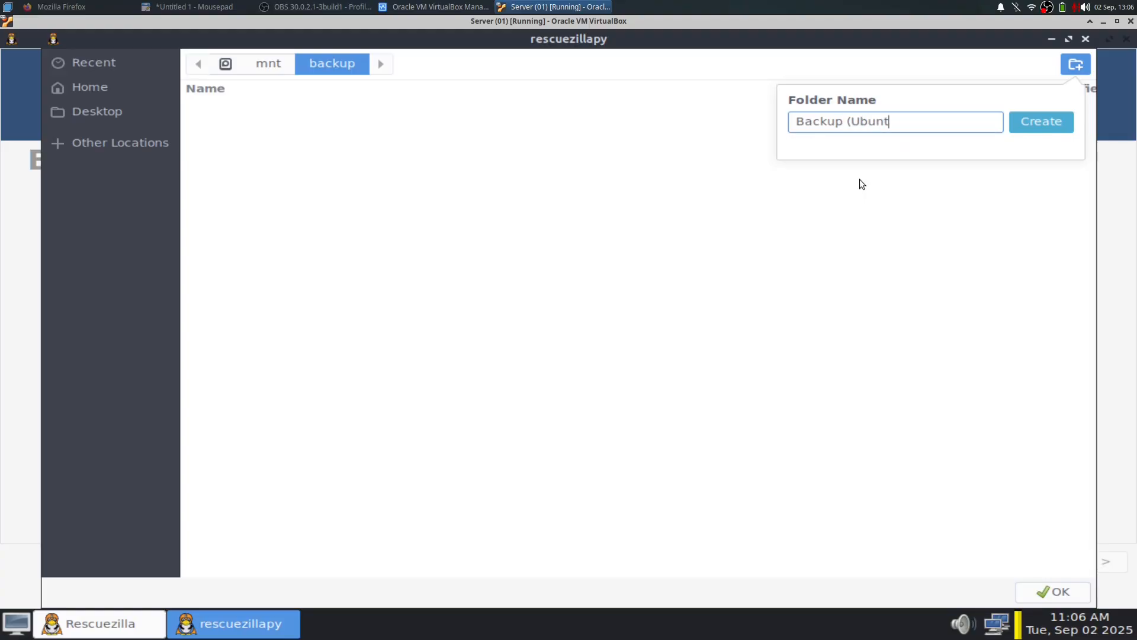
{"action": "key", "text": "BackSpace"}
{"action": "key", "text": "BackSpace"}
{"action": "key", "text": "BackSpace"}
{"action": "key", "text": "BackSpace"}
{"action": "type", "text": "Server LTS)"}
{"action": "left_click", "coordinate": [1034, 125]}
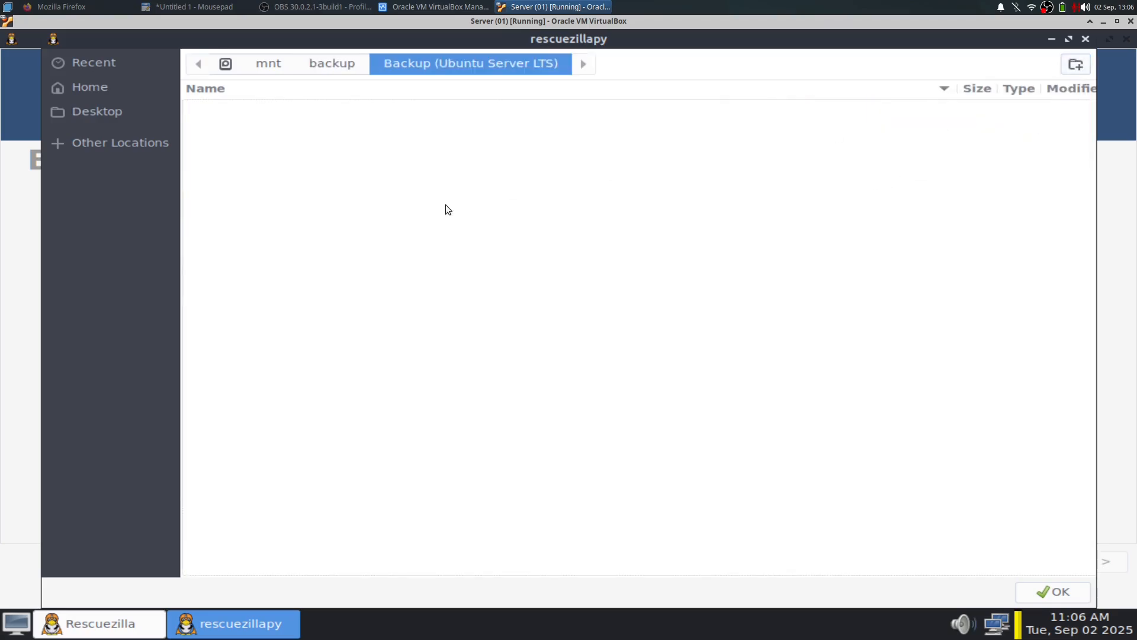
{"action": "left_click", "coordinate": [1037, 591]}
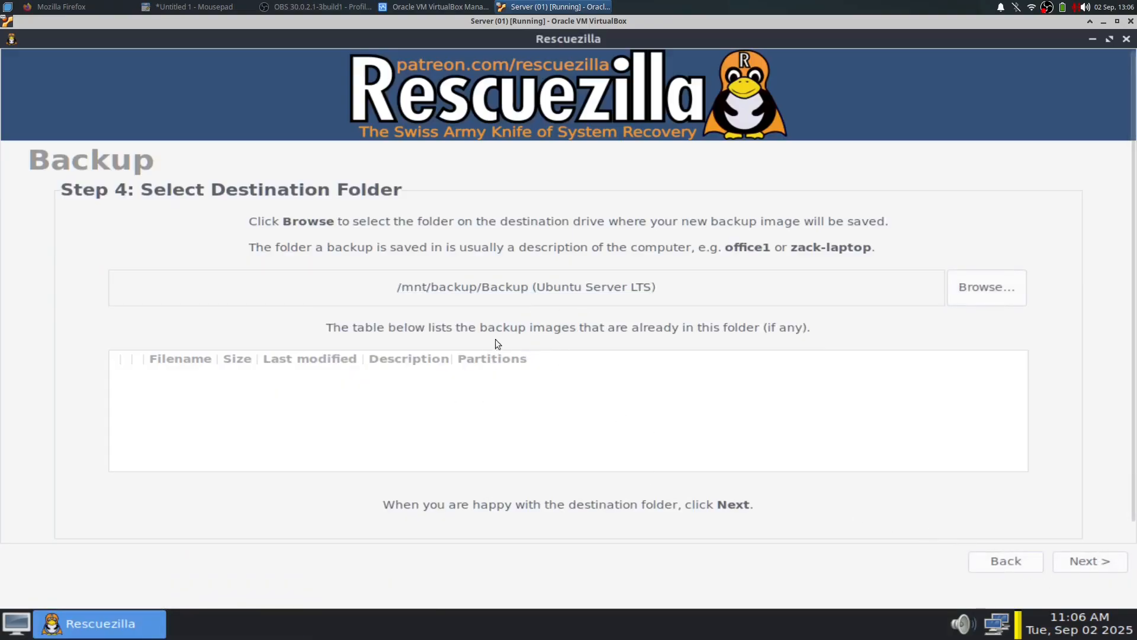
- Proceed to the backup summary with the suggested date-based backup name and the default gzip compression at level 6
{"action": "left_click", "coordinate": [1070, 567]}
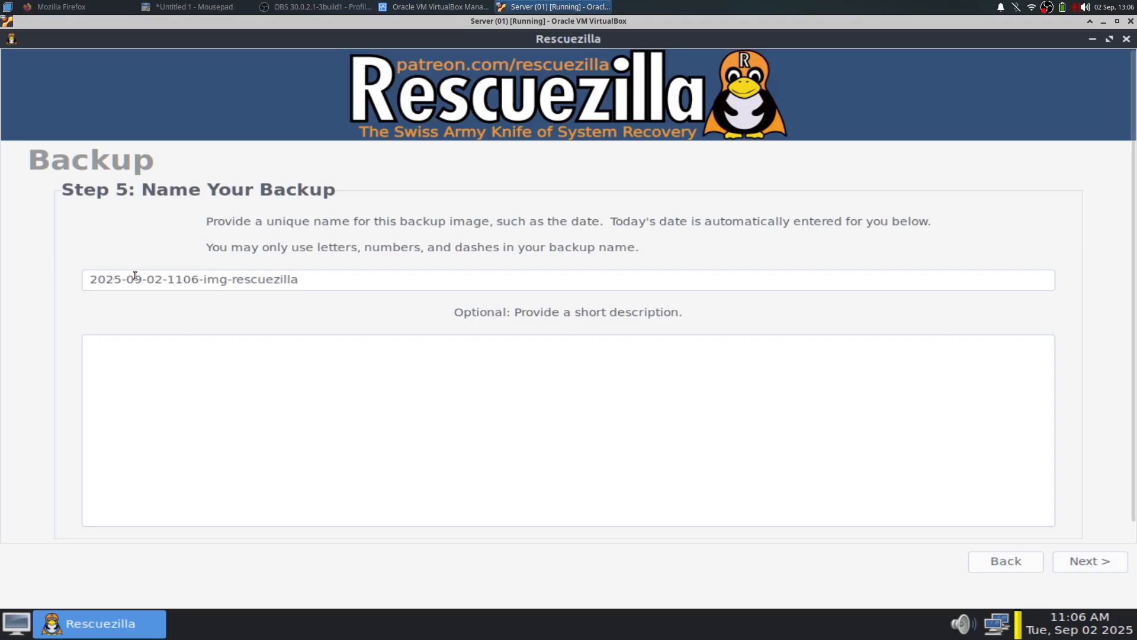
{"action": "left_click", "coordinate": [1093, 561]}
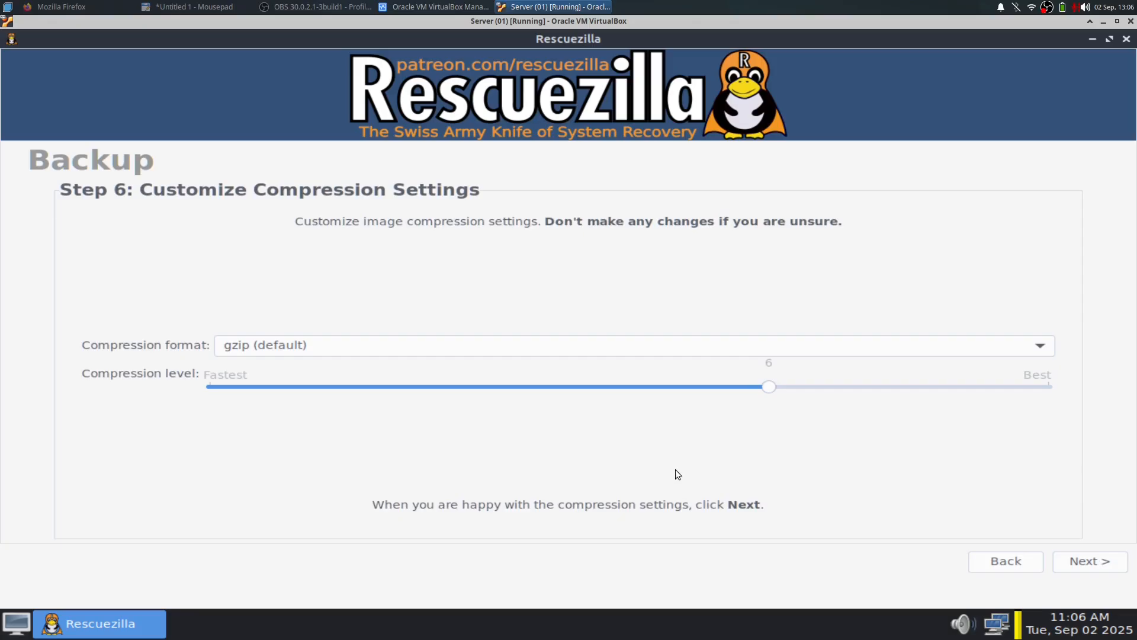
{"action": "left_click", "coordinate": [1078, 562]}
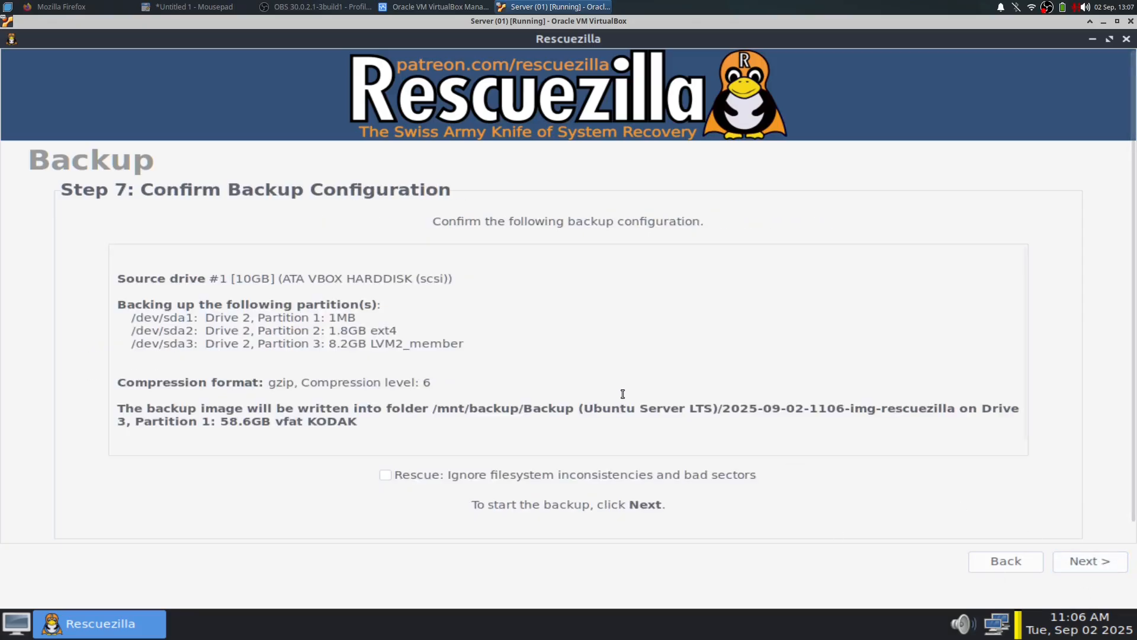
- Review the source drive, the partitions to back up and the compression format in the backup configuration summary
{"action": "left_click_drag", "start_coordinate": [119, 279], "coordinate": [499, 281]}
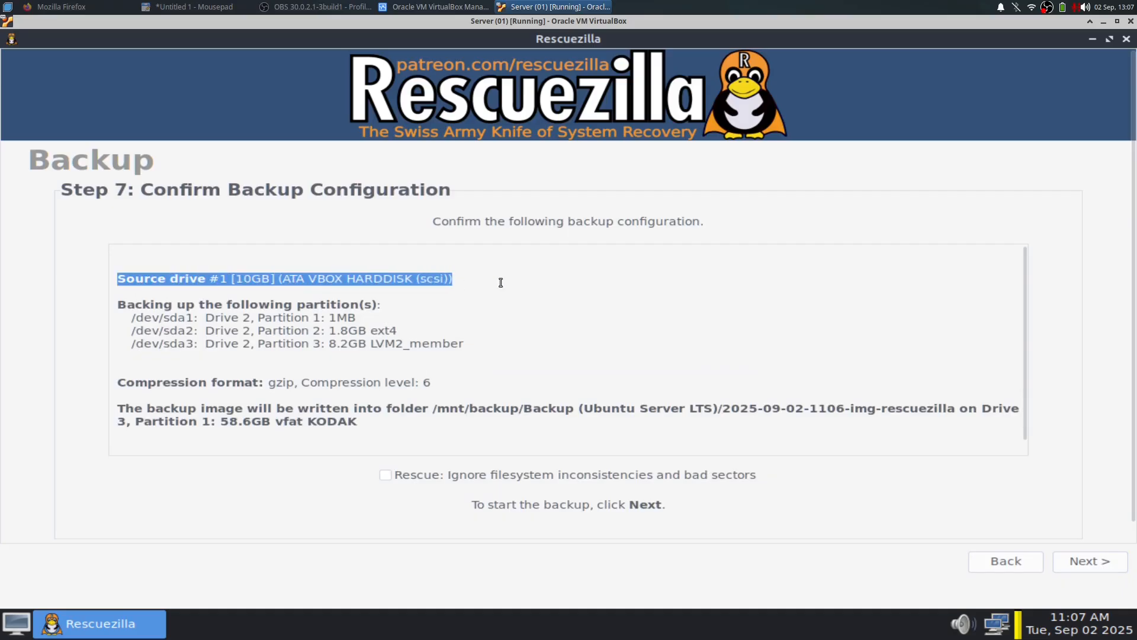
{"action": "left_click", "coordinate": [509, 279]}
{"action": "left_click_drag", "start_coordinate": [230, 278], "coordinate": [472, 276]}
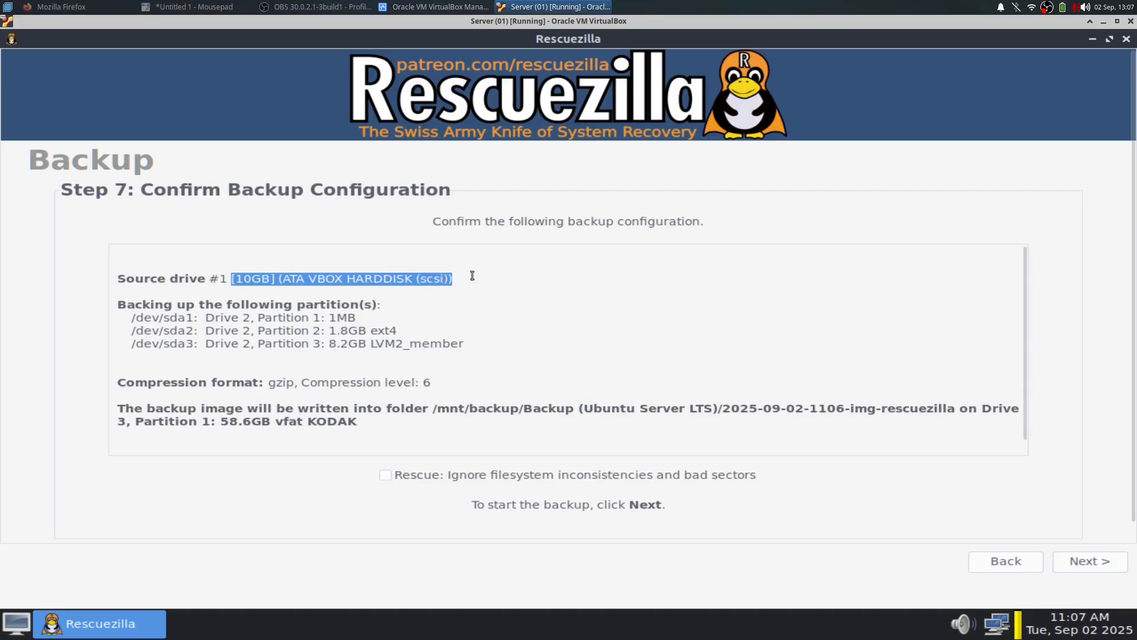
{"action": "left_click", "coordinate": [486, 276]}
{"action": "triple_click", "coordinate": [305, 274]}
{"action": "left_click", "coordinate": [245, 278]}
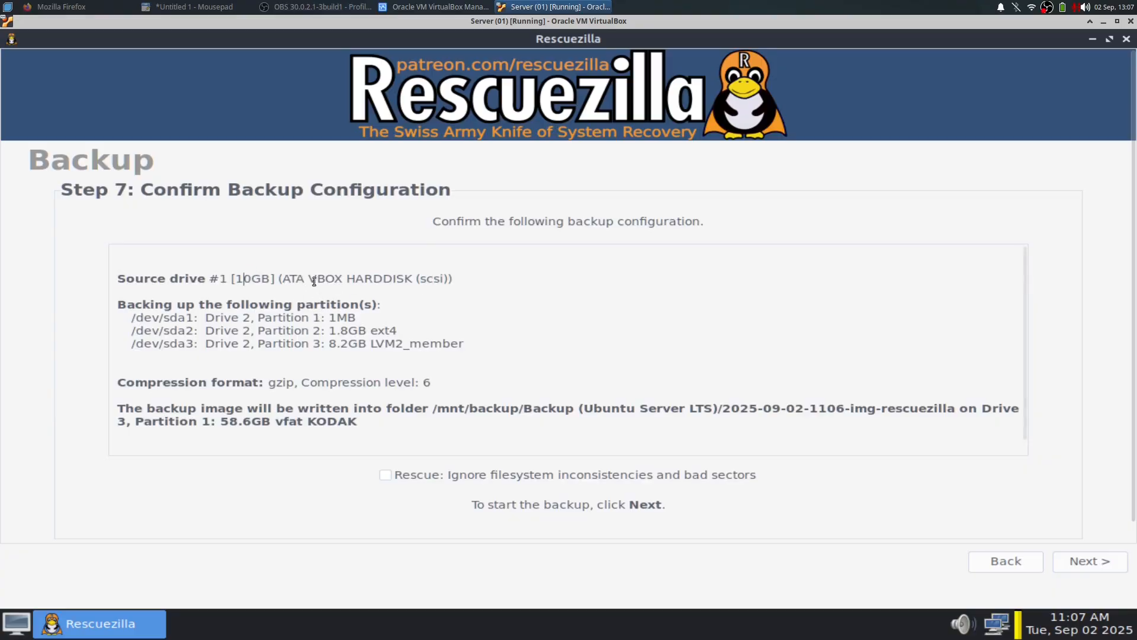
{"action": "left_click_drag", "start_coordinate": [133, 317], "coordinate": [68, 313]}
{"action": "left_click", "coordinate": [165, 386]}
{"action": "left_click_drag", "start_coordinate": [119, 383], "coordinate": [496, 382]}
{"action": "left_click", "coordinate": [245, 414]}
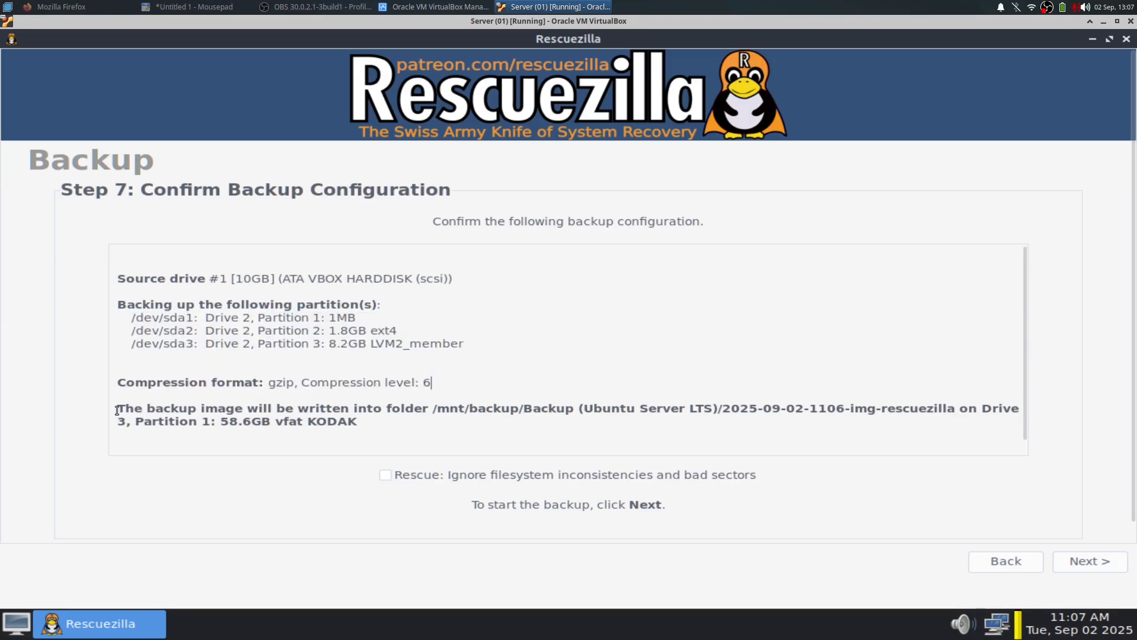
- Review the destination folder, image name and target partition at the end of the backup configuration summary
{"action": "left_click_drag", "start_coordinate": [118, 408], "coordinate": [845, 409]}
{"action": "left_click", "coordinate": [493, 408]}
{"action": "left_click", "coordinate": [846, 409]}
{"action": "left_click_drag", "start_coordinate": [723, 408], "coordinate": [845, 413]}
{"action": "left_click", "coordinate": [852, 413]}
{"action": "left_click_drag", "start_coordinate": [960, 413], "coordinate": [367, 427]}
{"action": "left_click", "coordinate": [366, 428]}
{"action": "left_click", "coordinate": [348, 423]}
{"action": "left_click_drag", "start_coordinate": [229, 423], "coordinate": [382, 423]}
{"action": "left_click", "coordinate": [290, 423]}
{"action": "left_click", "coordinate": [382, 423]}
- Start the backup and check the available completion actions, keeping "Do nothing"
{"action": "left_click", "coordinate": [1110, 564]}
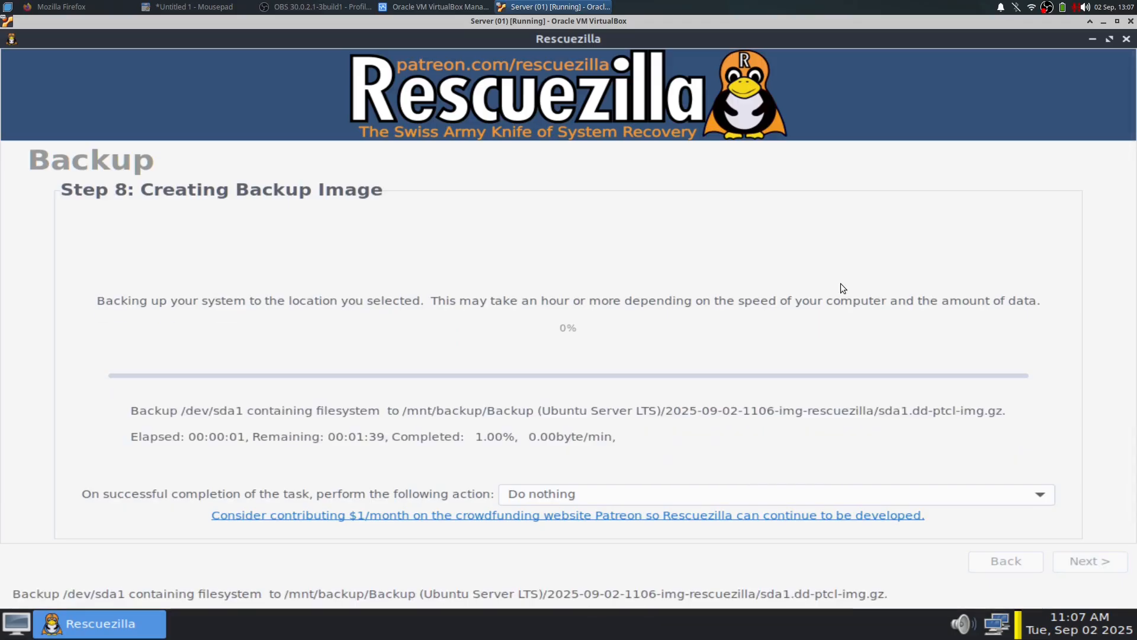
{"action": "left_click", "coordinate": [944, 494]}
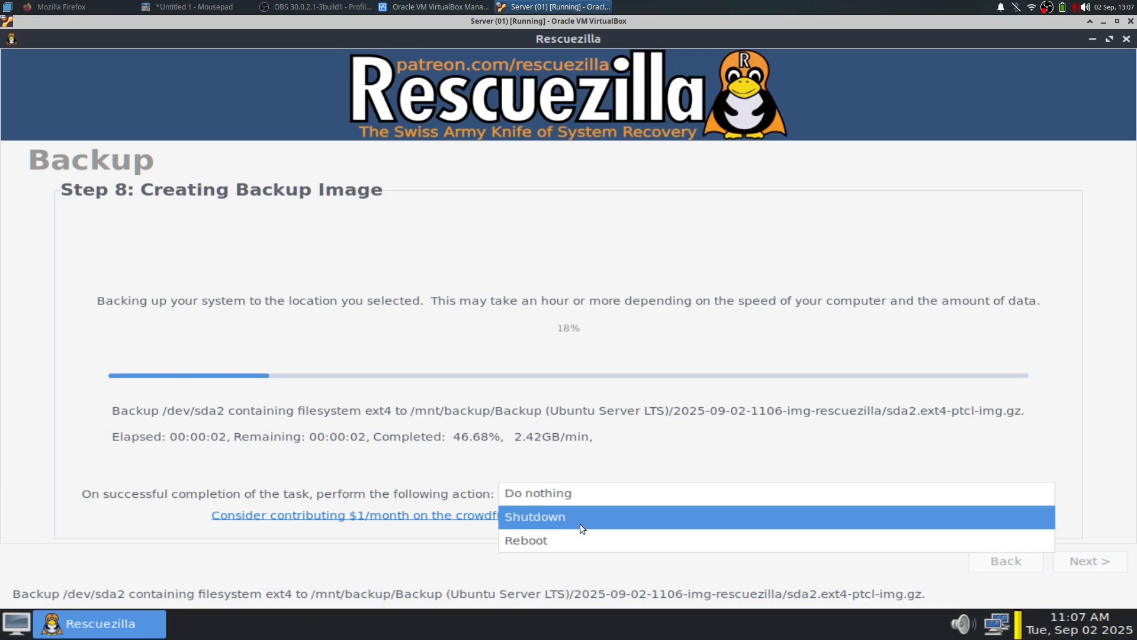
{"action": "left_click", "coordinate": [507, 457]}
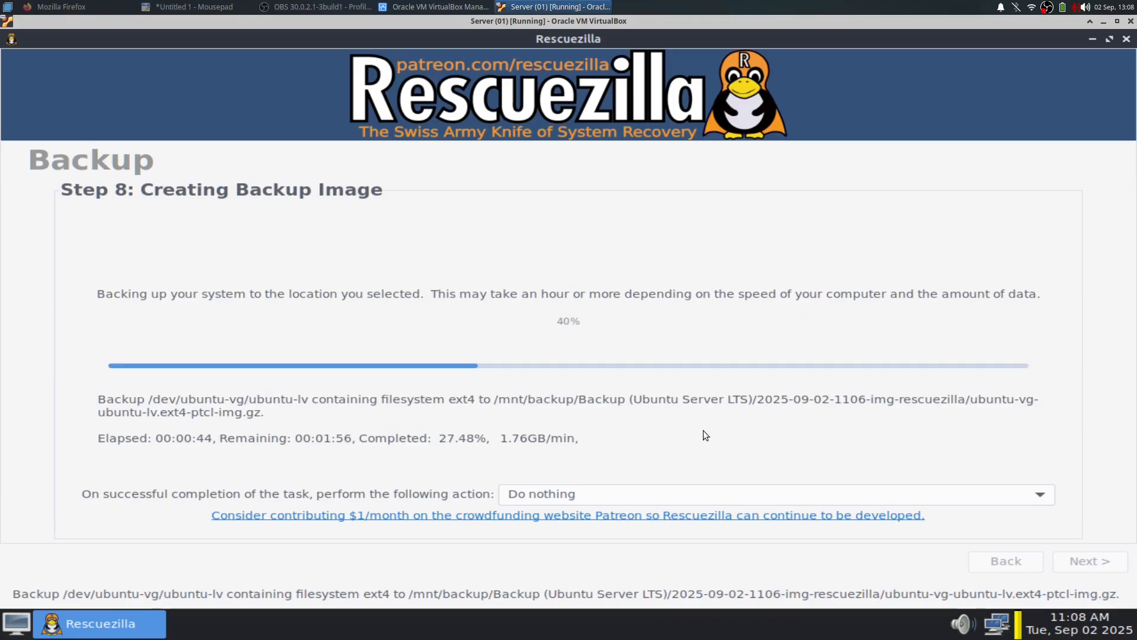
{"action": "left_click", "coordinate": [106, 626]}
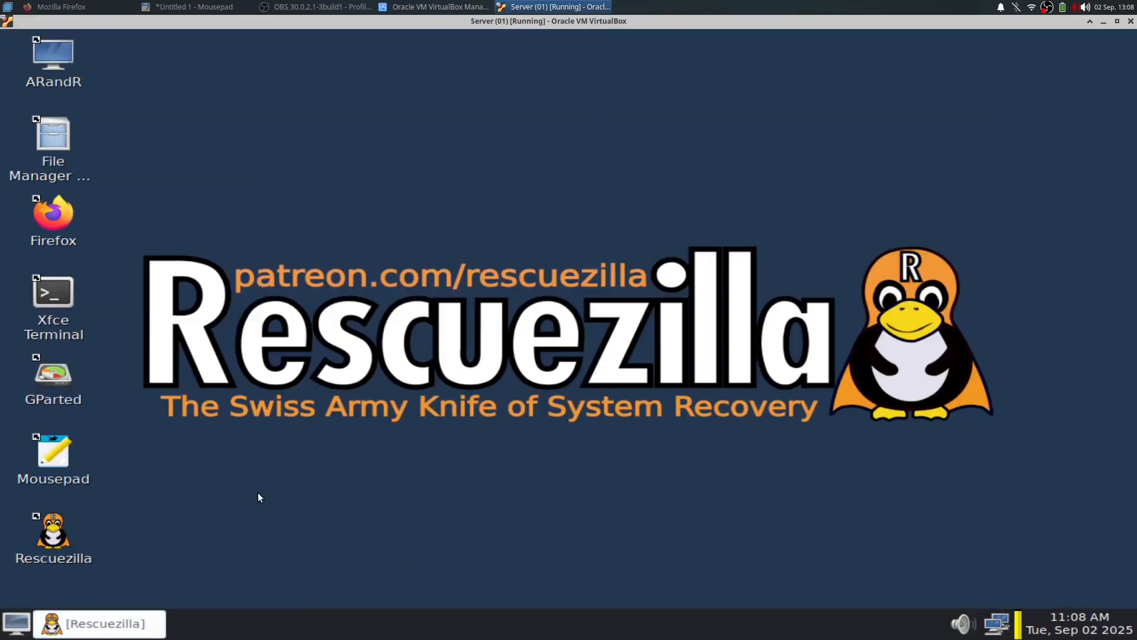
{"action": "left_click_drag", "start_coordinate": [787, 206], "coordinate": [409, 434]}
{"action": "left_click_drag", "start_coordinate": [826, 203], "coordinate": [378, 407]}
{"action": "left_click_drag", "start_coordinate": [791, 182], "coordinate": [345, 465]}
{"action": "left_click_drag", "start_coordinate": [822, 163], "coordinate": [493, 422]}
{"action": "left_click", "coordinate": [48, 542]}
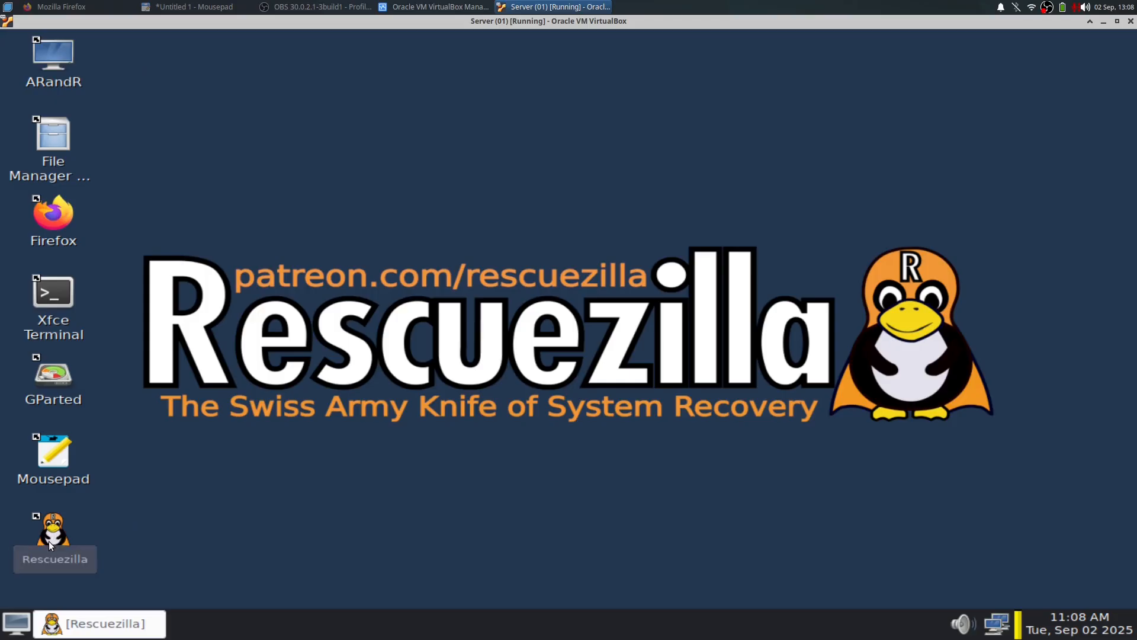
{"action": "left_click", "coordinate": [106, 633]}
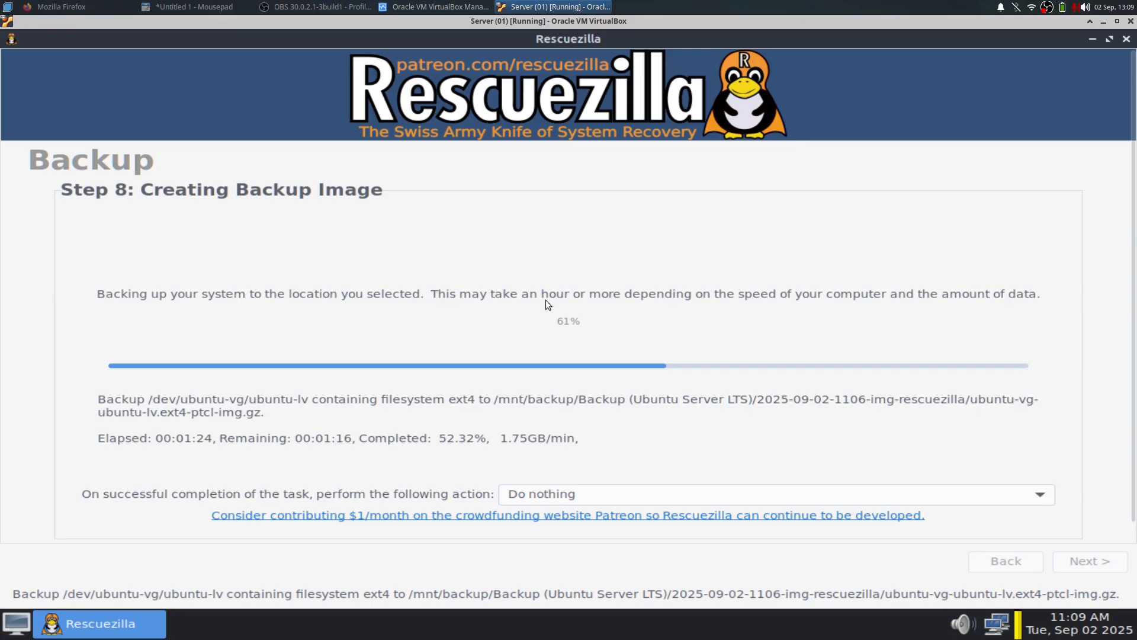
{"action": "left_click", "coordinate": [318, 6]}
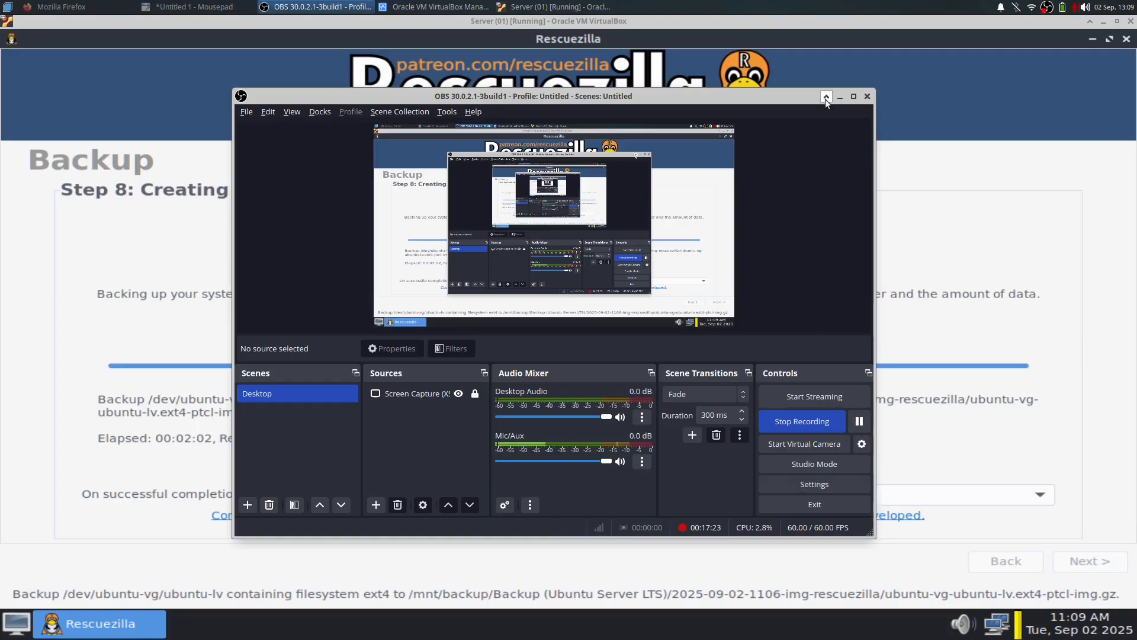
{"action": "left_click", "coordinate": [840, 97]}
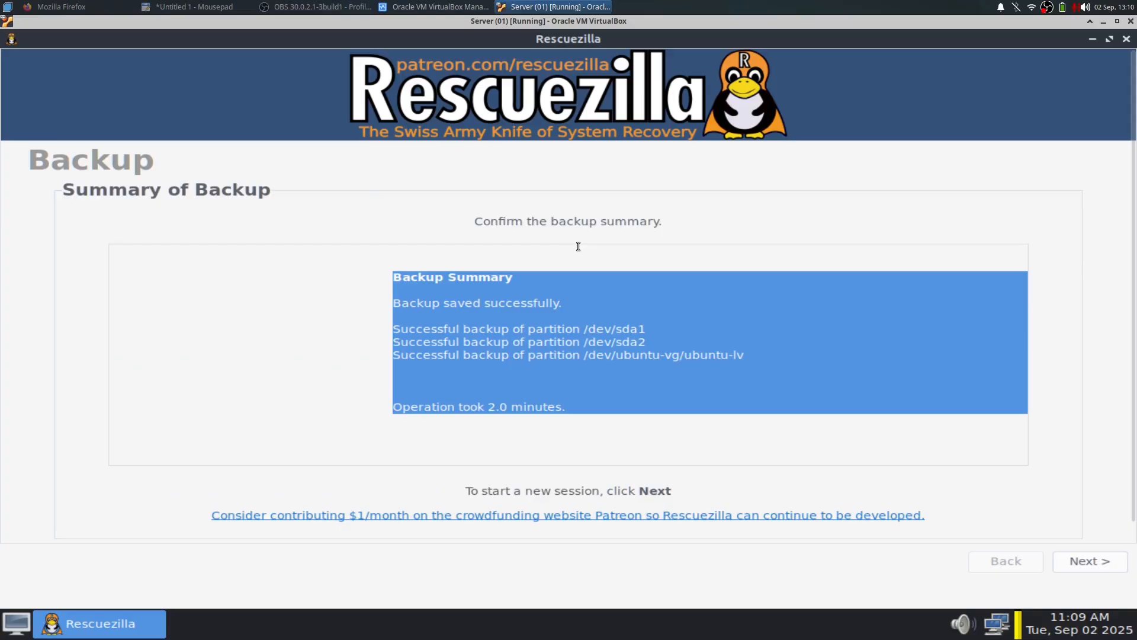
- Read the backup summary, checking the overall result, each partition's result and the operation time
{"action": "left_click", "coordinate": [426, 275]}
{"action": "left_click_drag", "start_coordinate": [394, 274], "coordinate": [764, 417]}
{"action": "left_click", "coordinate": [765, 417]}
{"action": "left_click_drag", "start_coordinate": [394, 303], "coordinate": [686, 299]}
{"action": "left_click", "coordinate": [667, 309]}
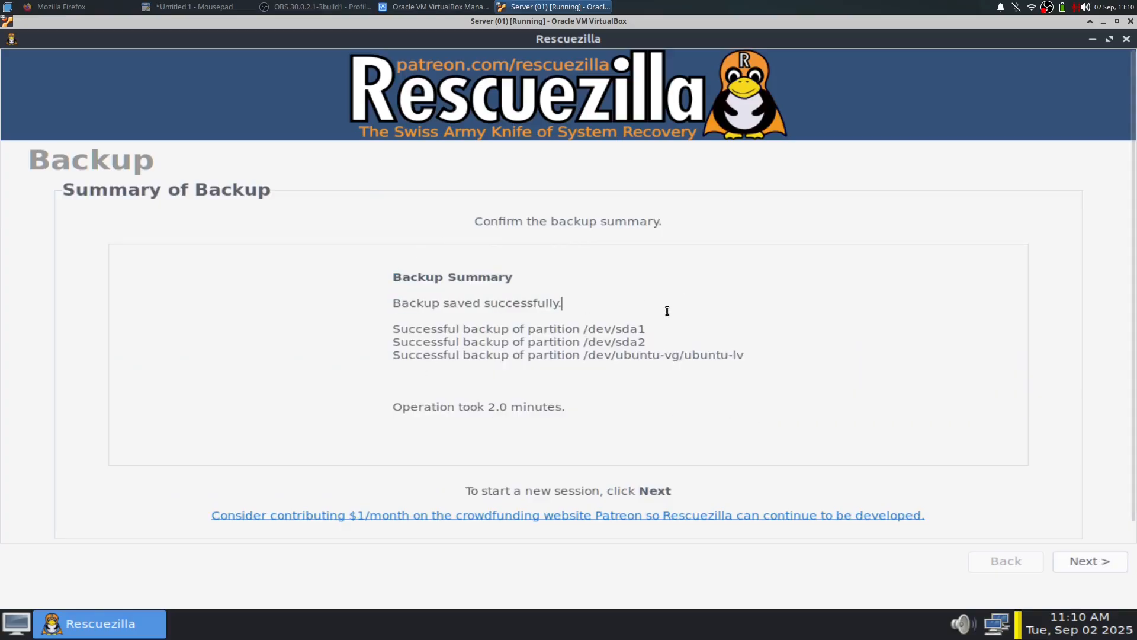
{"action": "left_click_drag", "start_coordinate": [444, 329], "coordinate": [762, 323]}
{"action": "left_click", "coordinate": [794, 318]}
{"action": "left_click", "coordinate": [709, 417]}
- Leave the backup summary to start a new session and choose the Restore operation
{"action": "left_click", "coordinate": [1091, 562]}
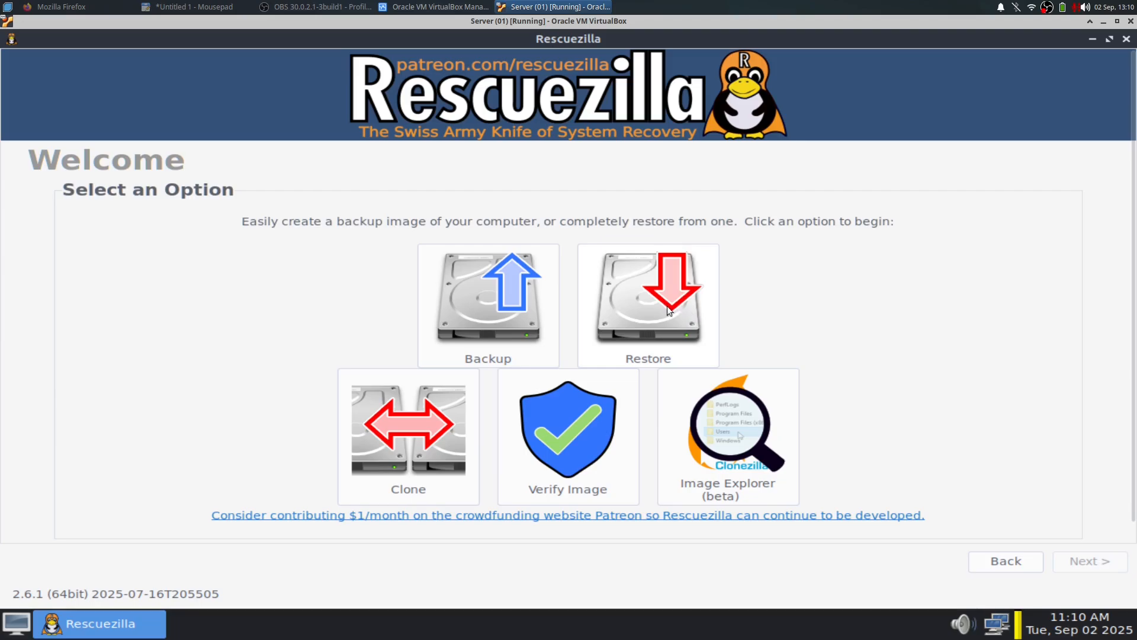
{"action": "left_click", "coordinate": [638, 319]}
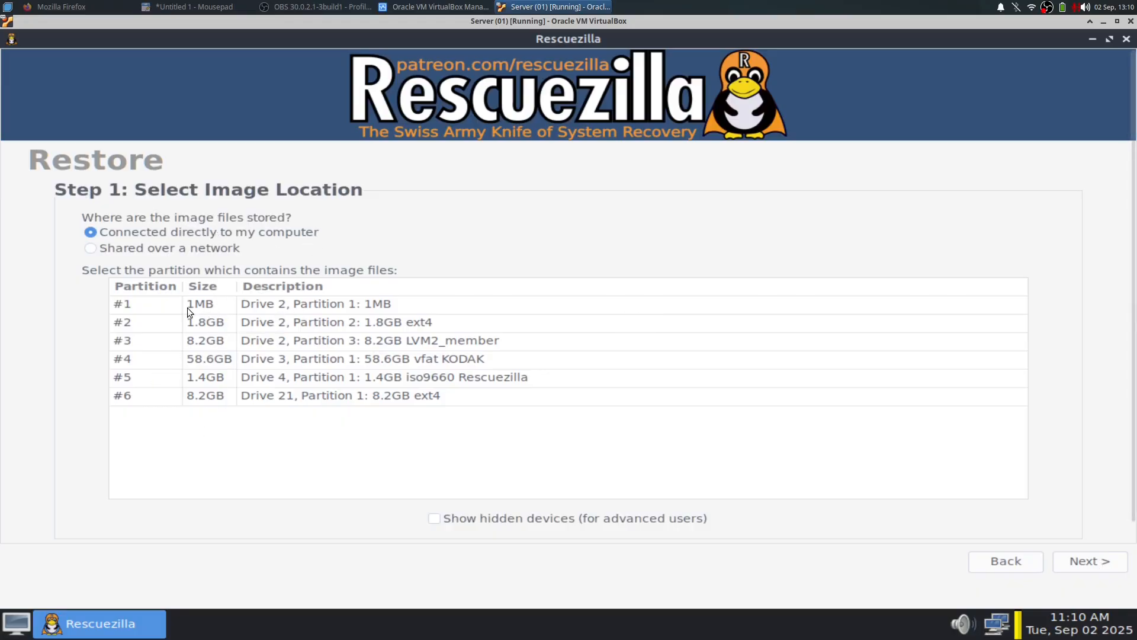
- Go through the listed partitions one by one, examining each size and description as a possible image location
{"action": "left_click", "coordinate": [372, 305]}
{"action": "left_click", "coordinate": [371, 321]}
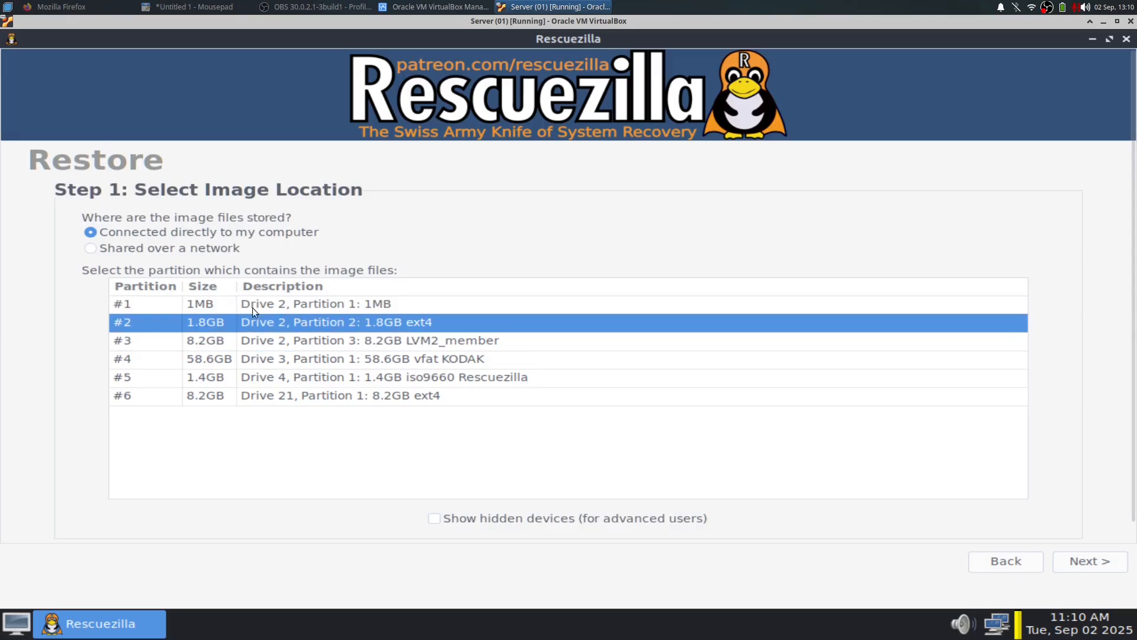
{"action": "key", "text": "Down"}
{"action": "key", "text": "Up"}
{"action": "key", "text": "Up"}
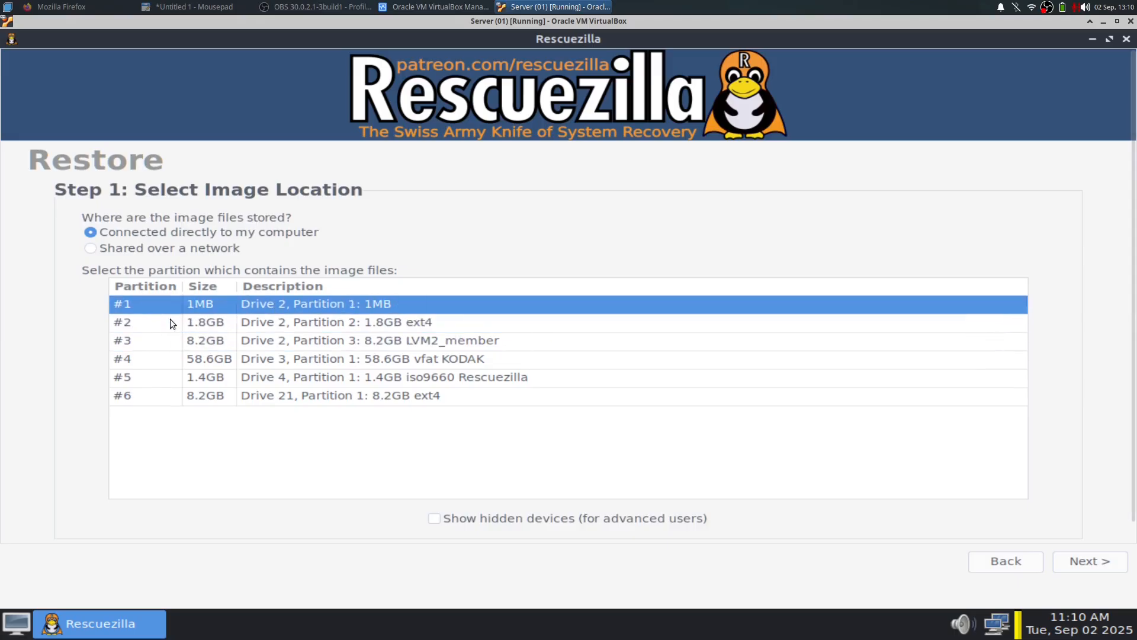
{"action": "key", "text": "Down"}
{"action": "key", "text": "Down"}
{"action": "key", "text": "Up"}
{"action": "key", "text": "Up"}
{"action": "left_click", "coordinate": [258, 326]}
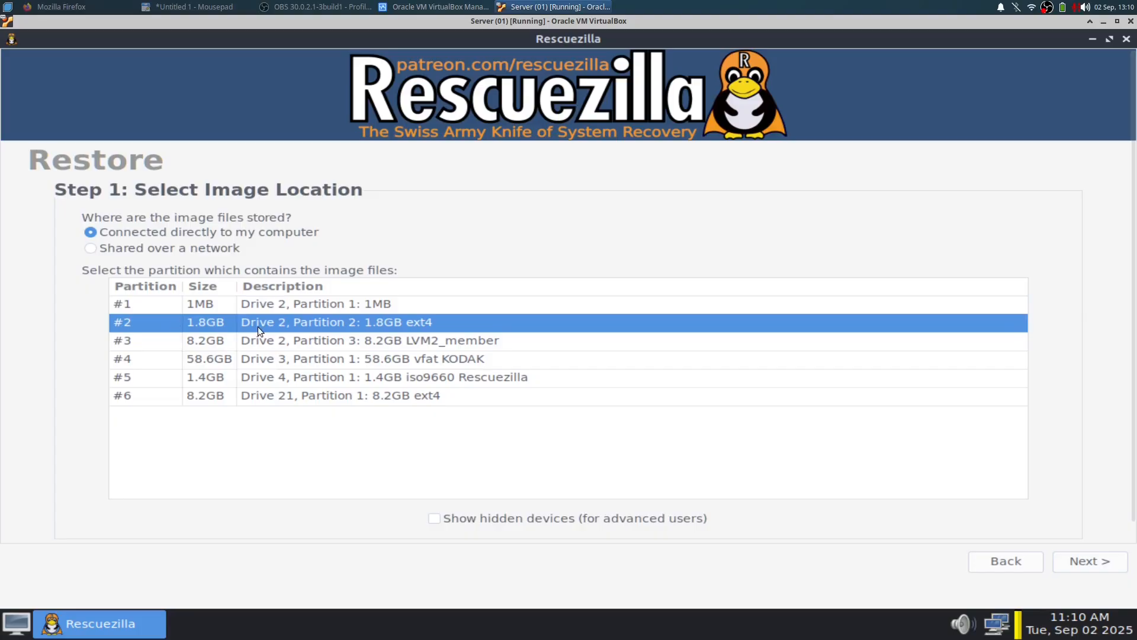
{"action": "left_click", "coordinate": [283, 342]}
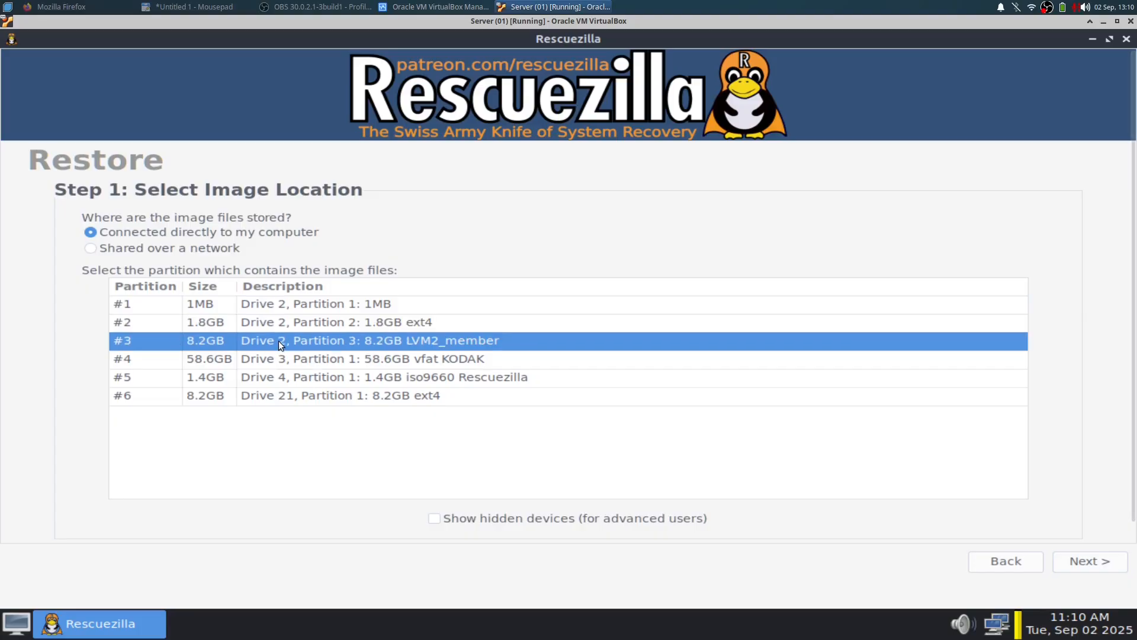
{"action": "key", "text": "Up"}
{"action": "key", "text": "Up"}
{"action": "left_click", "coordinate": [261, 339]}
{"action": "left_click", "coordinate": [256, 358]}
{"action": "key", "text": "Down"}
{"action": "key", "text": "Down"}
{"action": "left_click", "coordinate": [254, 382]}
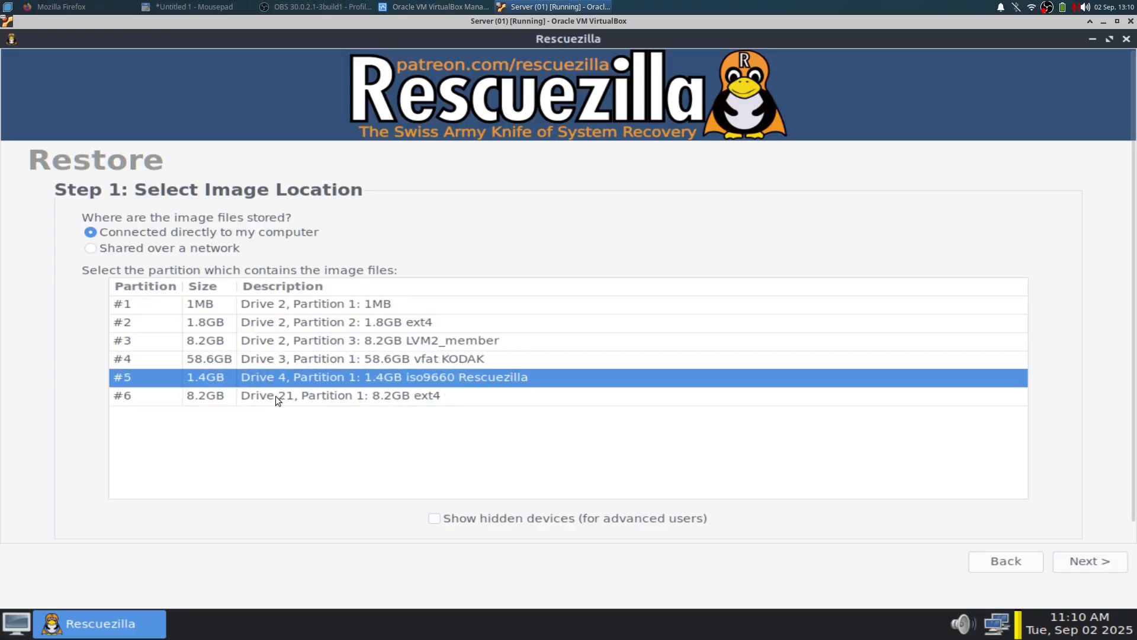
{"action": "left_click", "coordinate": [257, 398]}
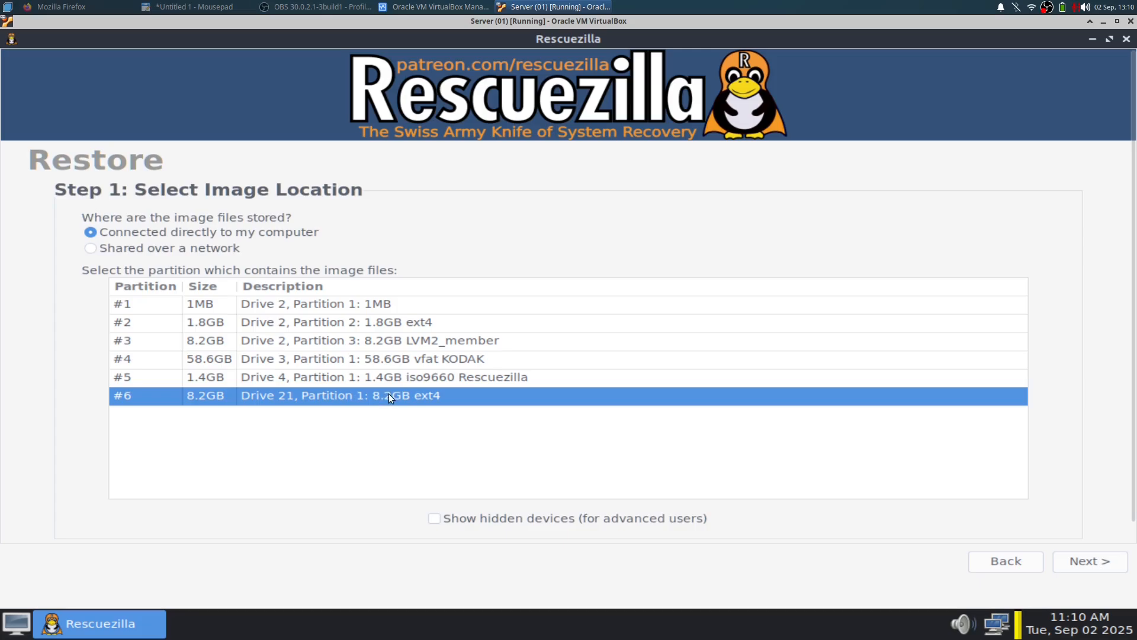
- Compare the ext4 partition on Drive 21 with the ext4 and LVM2_member partitions on Drive 2
{"action": "left_click", "coordinate": [424, 325]}
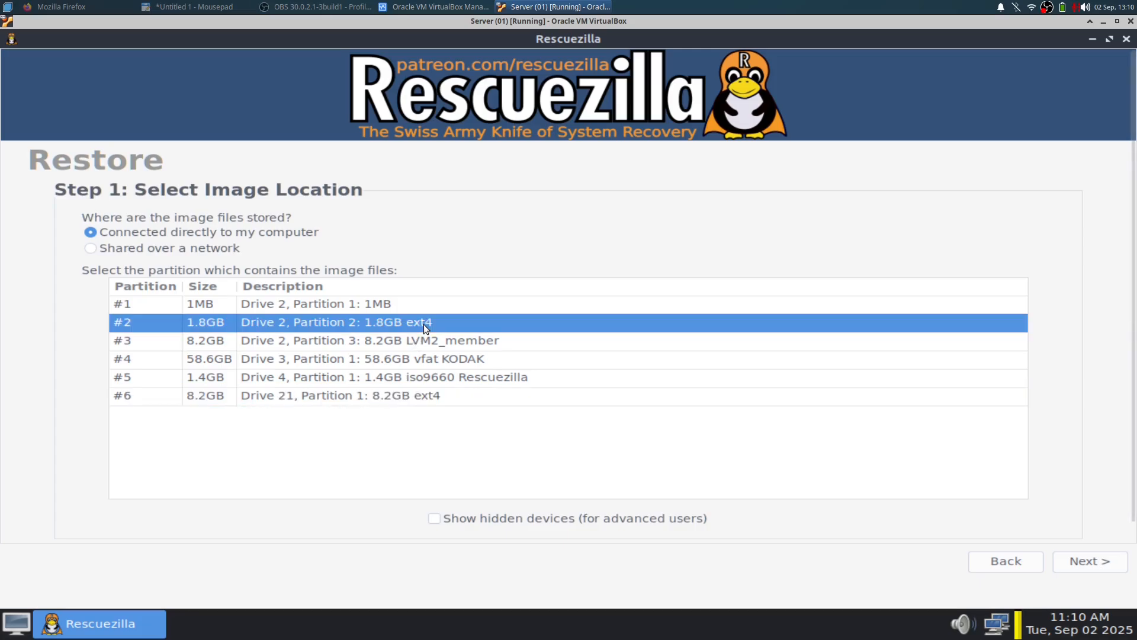
{"action": "left_click", "coordinate": [412, 395]}
{"action": "left_click", "coordinate": [403, 327]}
{"action": "left_click", "coordinate": [400, 395]}
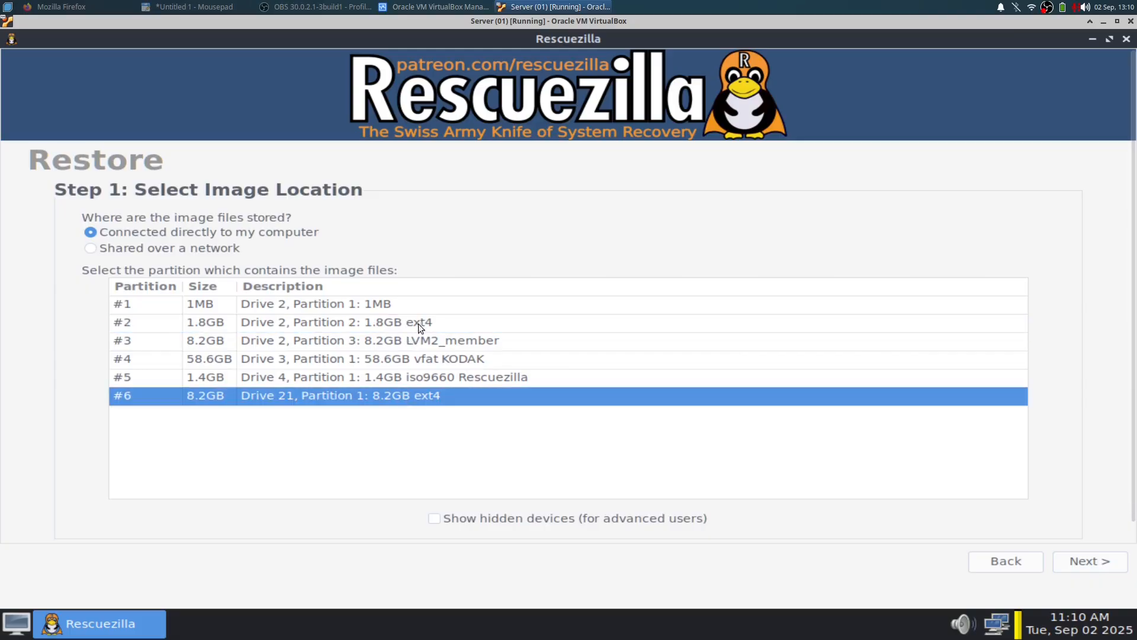
{"action": "left_click", "coordinate": [415, 323]}
{"action": "left_click", "coordinate": [313, 342]}
{"action": "left_click", "coordinate": [354, 396]}
{"action": "left_click", "coordinate": [342, 342]}
{"action": "left_click", "coordinate": [342, 396]}
{"action": "left_click", "coordinate": [341, 341]}
{"action": "left_click", "coordinate": [343, 395]}
{"action": "left_click", "coordinate": [342, 342]}
{"action": "left_click", "coordinate": [342, 377]}
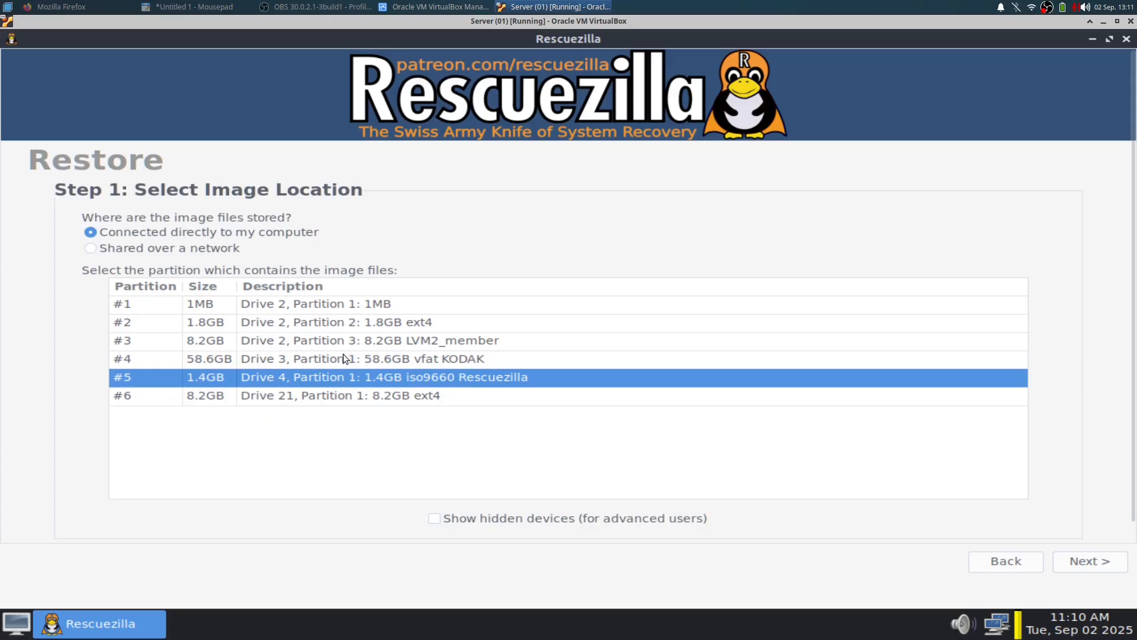
{"action": "left_click", "coordinate": [372, 342]}
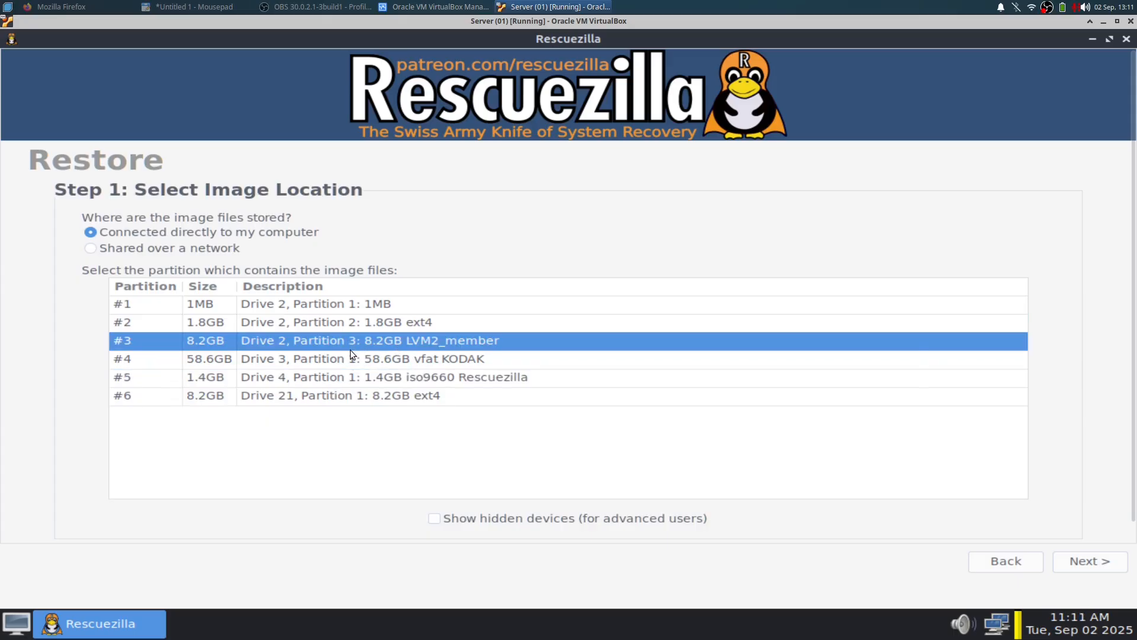
{"action": "left_click", "coordinate": [325, 305]}
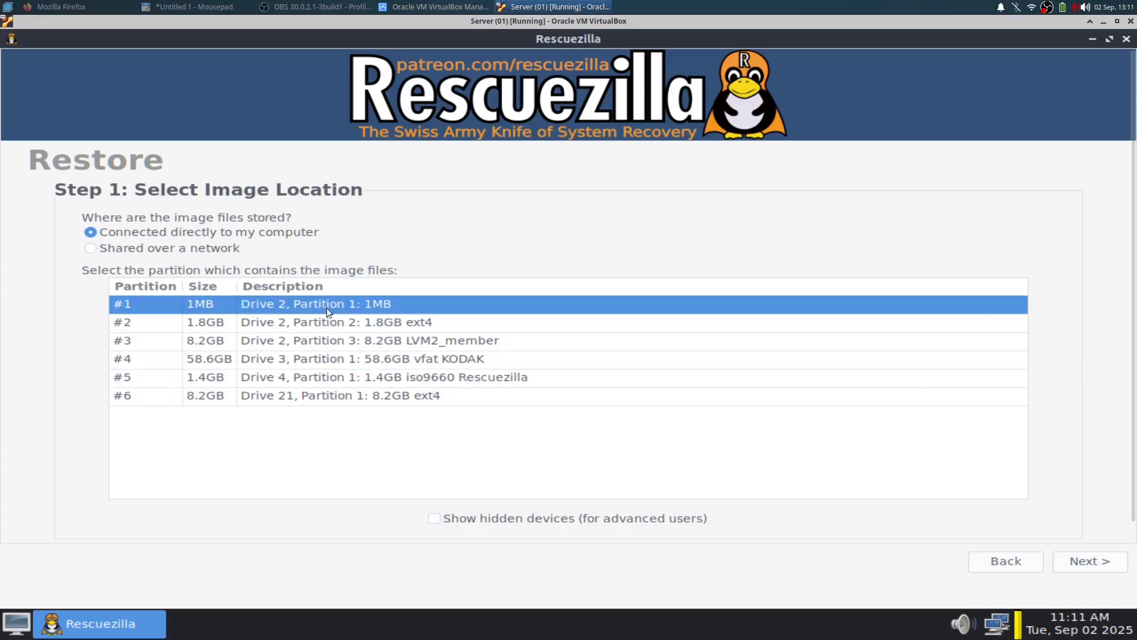
- Choose the 58.6GB vfat KODAK partition as the image location and set the image folder to "/mnt/backup/Backup (Ubuntu Server LTS)"
{"action": "left_click", "coordinate": [267, 360]}
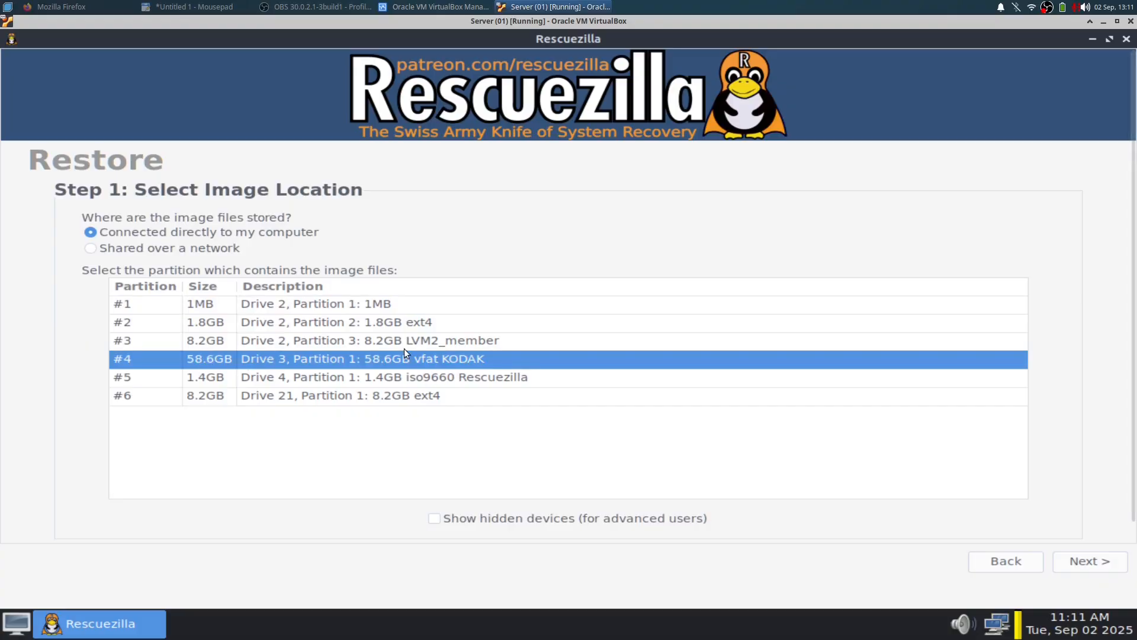
{"action": "left_click", "coordinate": [1090, 560]}
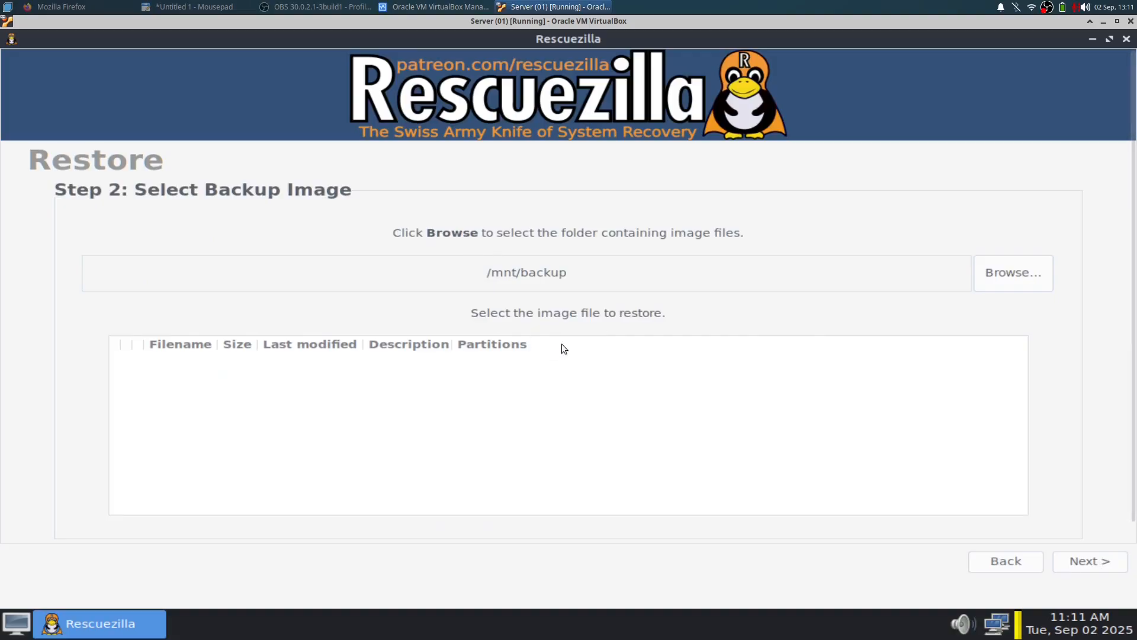
{"action": "left_click", "coordinate": [998, 273]}
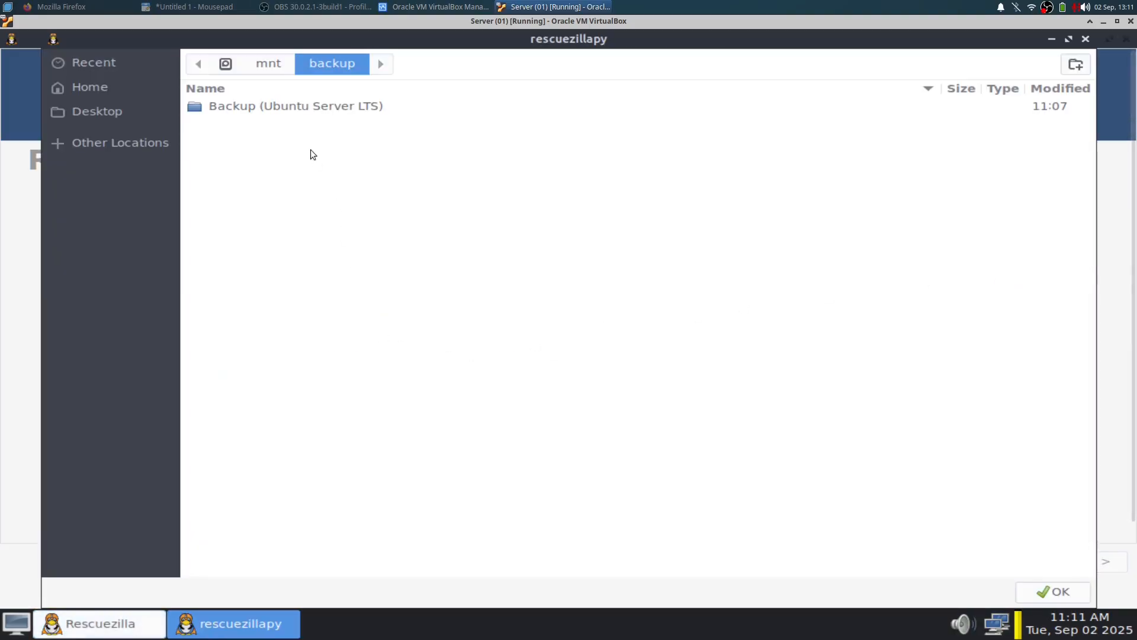
{"action": "double_click", "coordinate": [242, 106]}
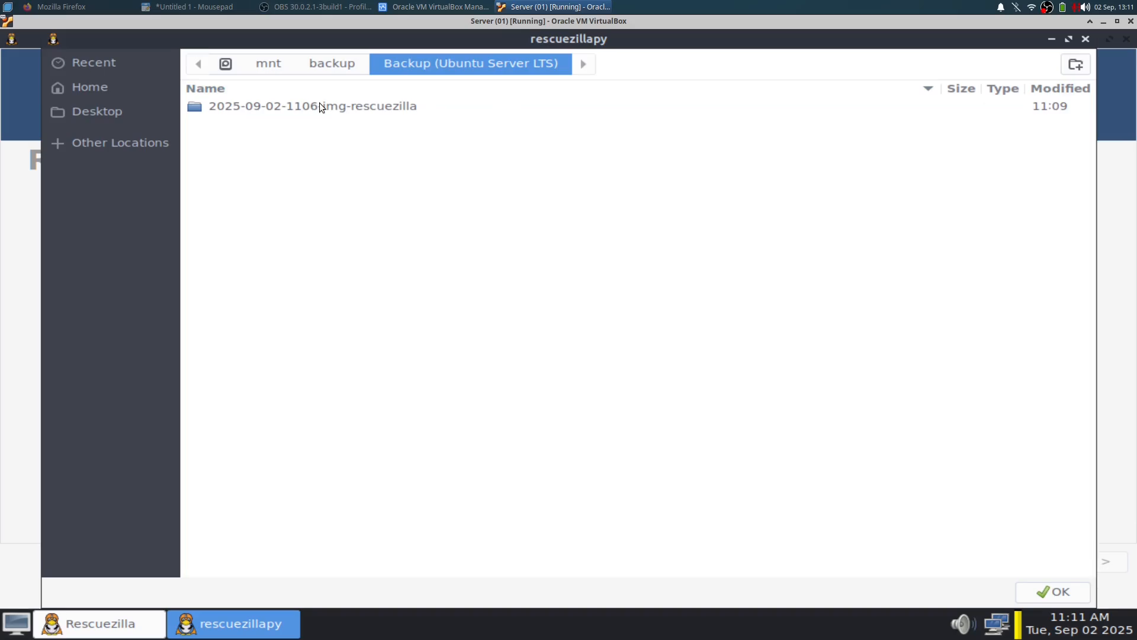
{"action": "left_click", "coordinate": [1054, 594]}
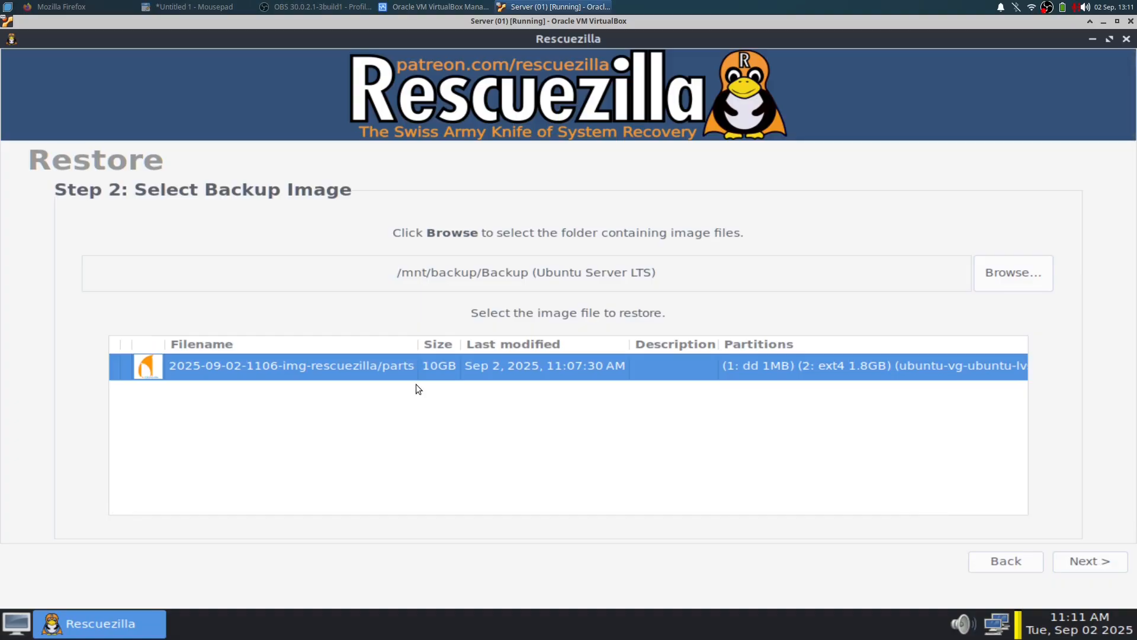
{"action": "left_click", "coordinate": [1014, 273]}
{"action": "double_click", "coordinate": [308, 110]}
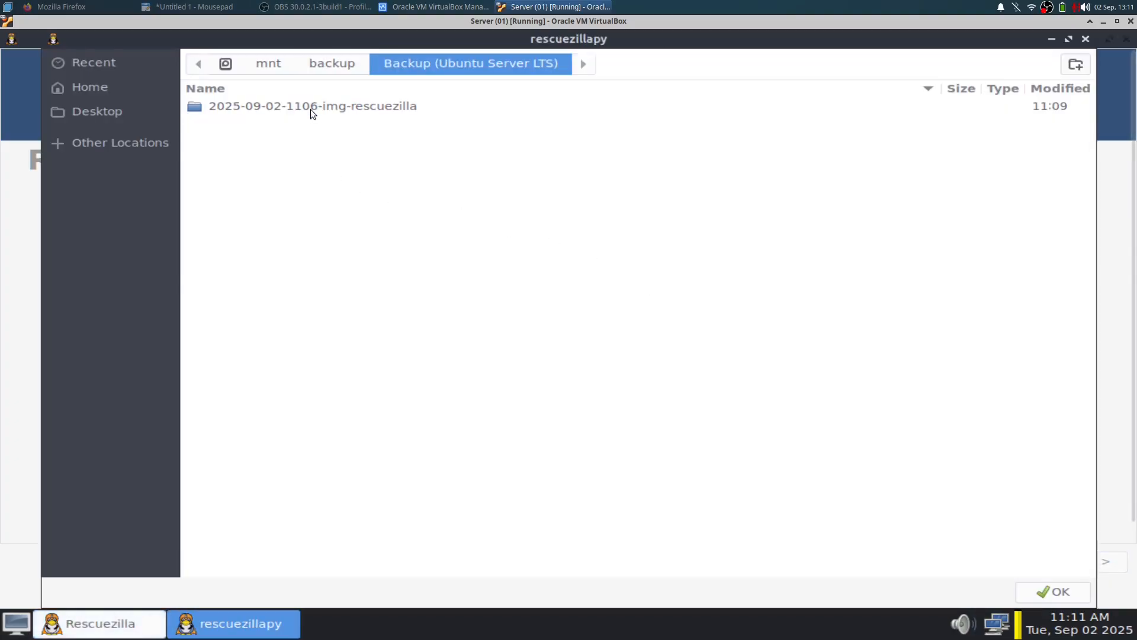
{"action": "double_click", "coordinate": [310, 109]}
{"action": "scroll", "coordinate": [326, 355], "scroll_direction": "down", "scroll_amount": 1}
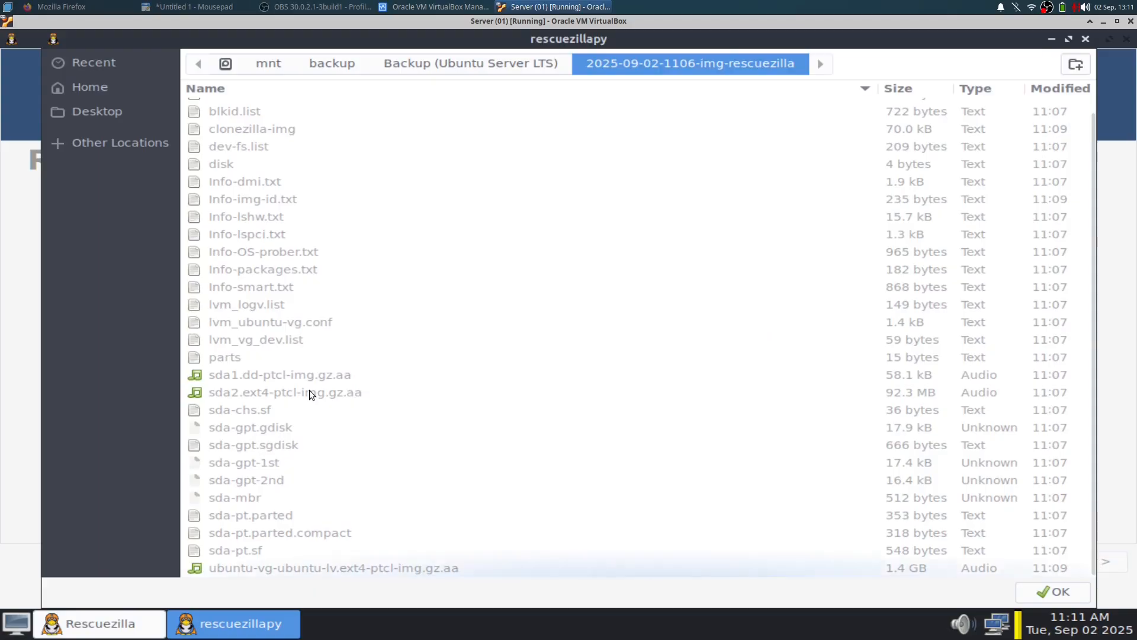
{"action": "scroll", "coordinate": [309, 390], "scroll_direction": "up", "scroll_amount": 1}
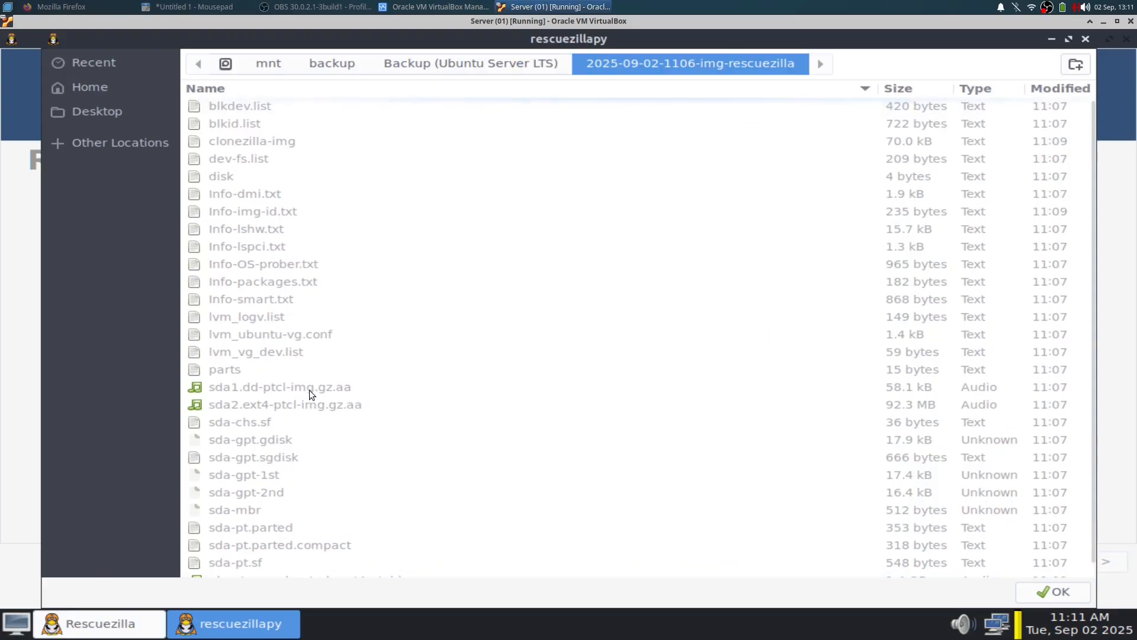
{"action": "left_click", "coordinate": [500, 62]}
{"action": "left_click", "coordinate": [351, 63]}
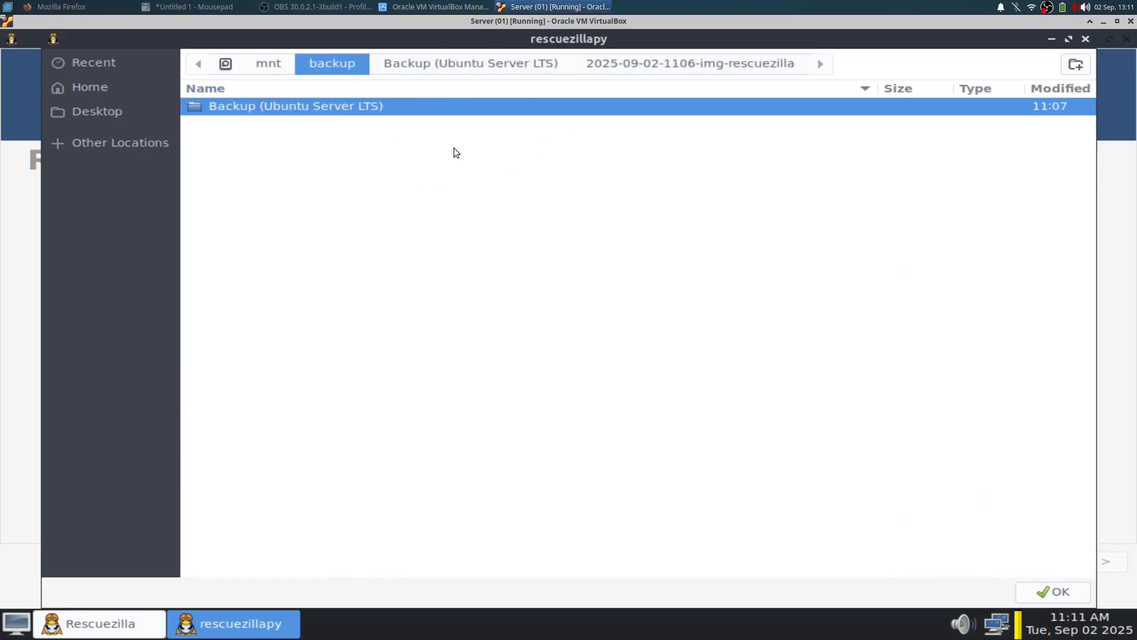
{"action": "double_click", "coordinate": [385, 107]}
{"action": "left_click", "coordinate": [368, 107]}
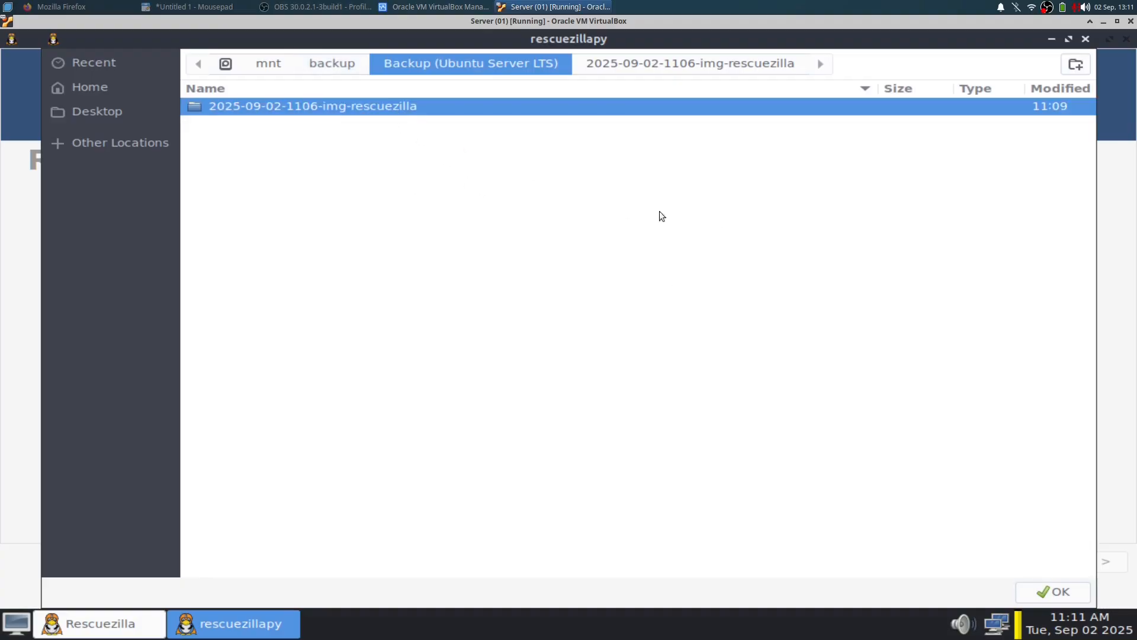
{"action": "left_click", "coordinate": [1044, 591]}
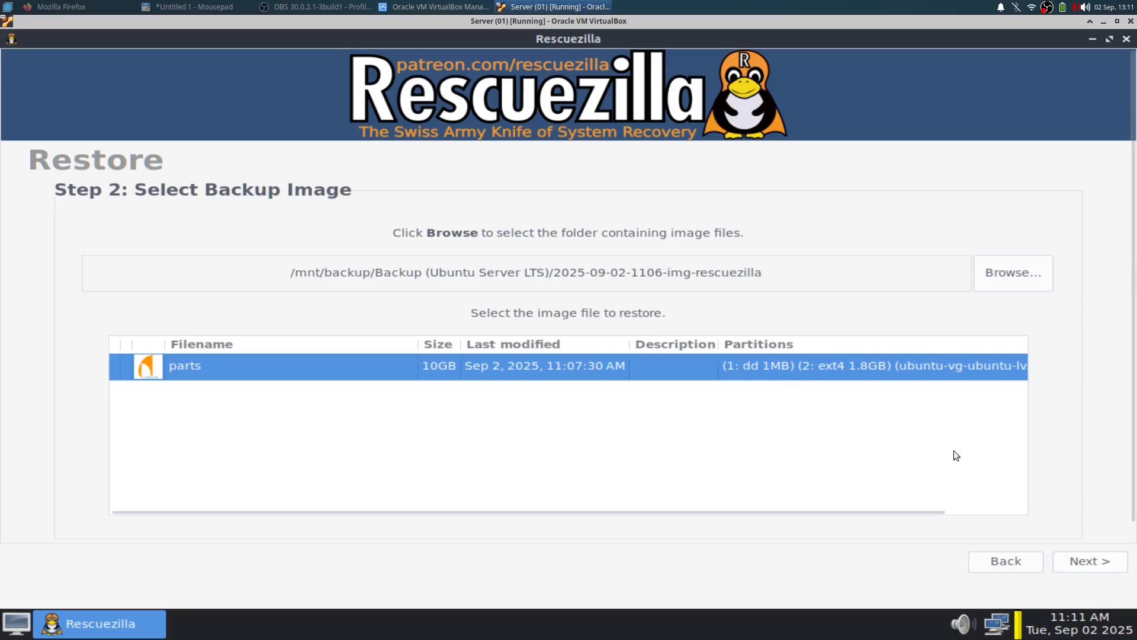
{"action": "left_click", "coordinate": [1079, 565]}
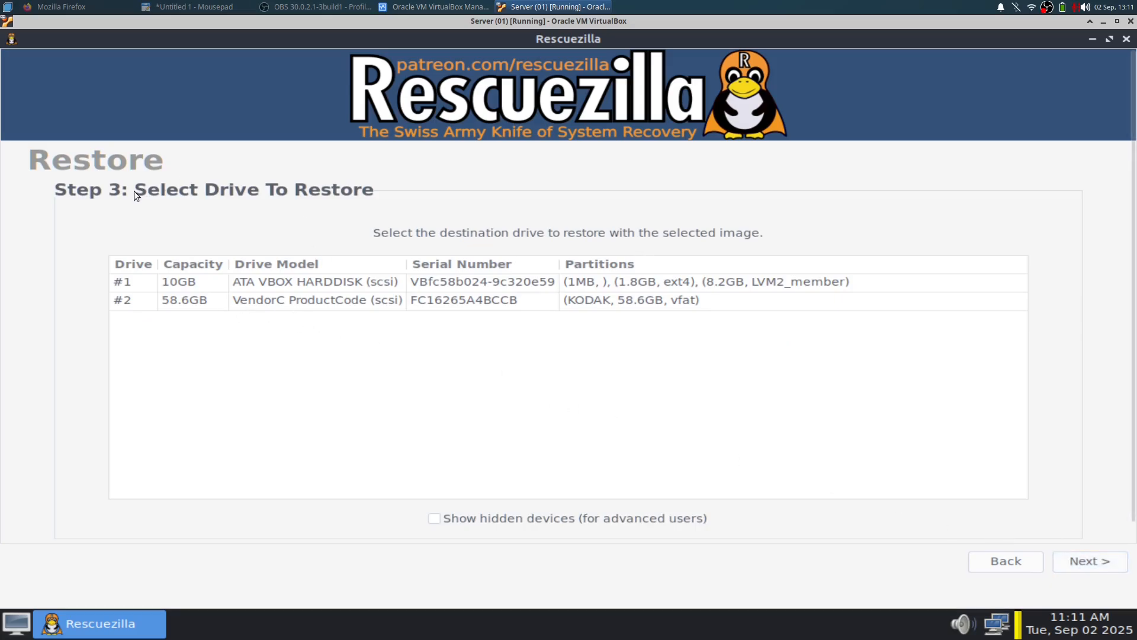
{"action": "left_click", "coordinate": [291, 286]}
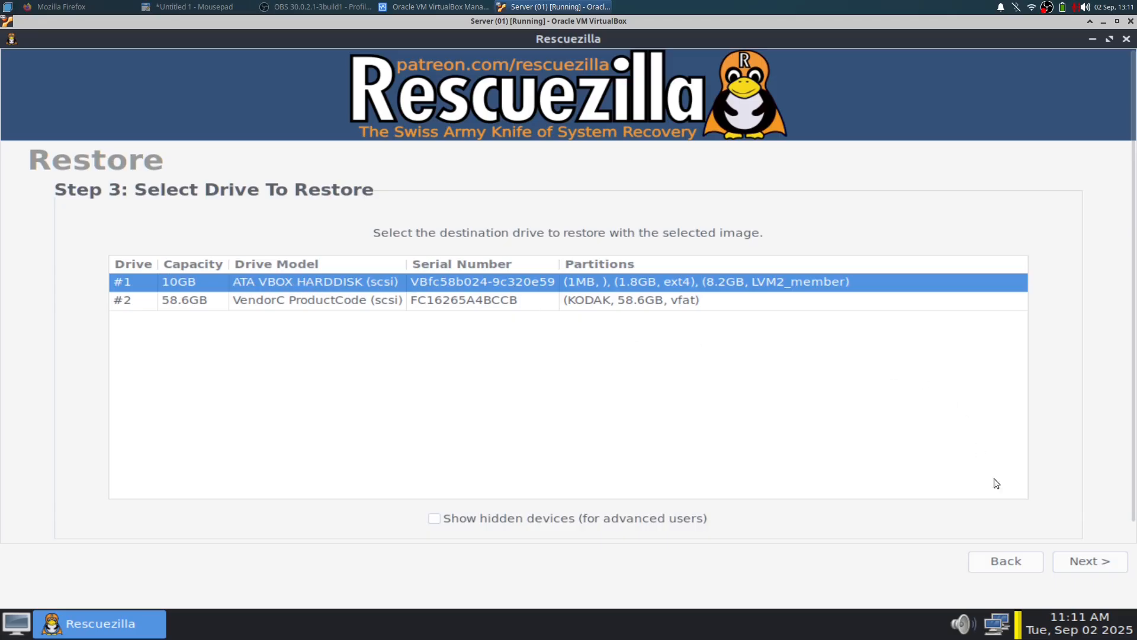
{"action": "left_click", "coordinate": [1090, 561]}
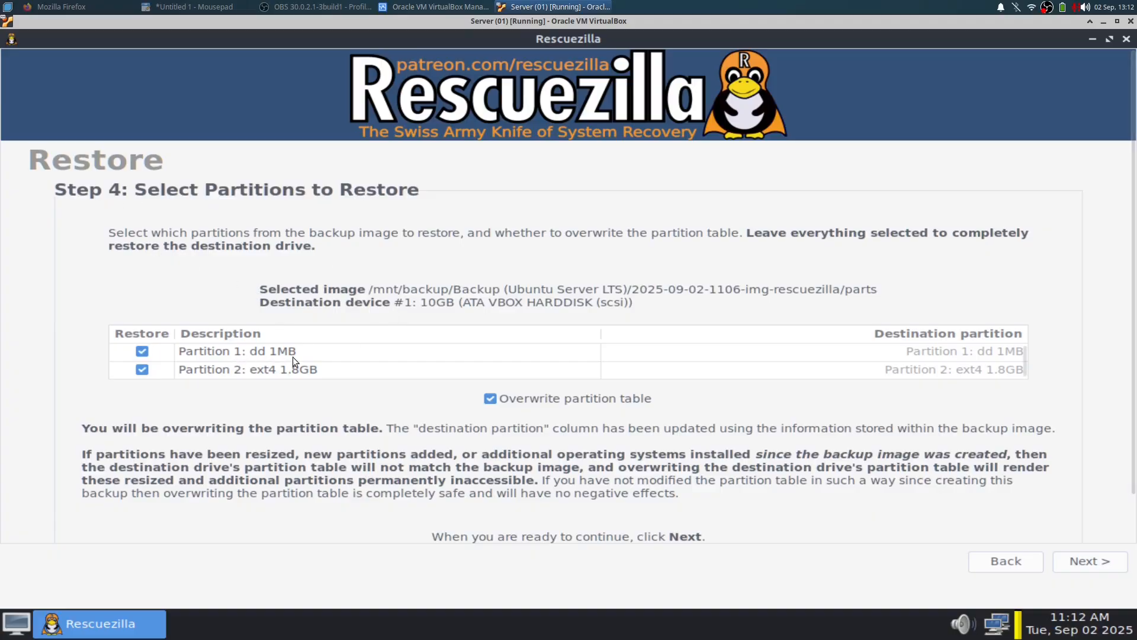
- Try excluding the 1.8GB ext4 Partition 2 from the restore and turning off overwriting of the partition table
{"action": "left_click", "coordinate": [254, 353]}
{"action": "left_click", "coordinate": [139, 364]}
{"action": "scroll", "coordinate": [140, 364], "scroll_direction": "down", "scroll_amount": 2}
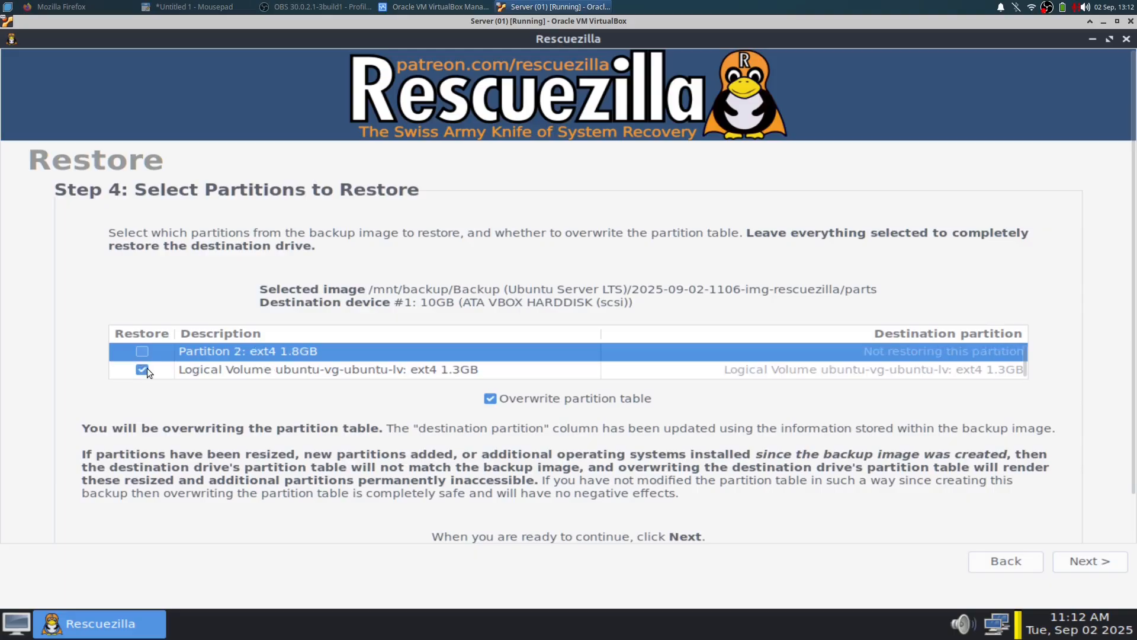
{"action": "left_click", "coordinate": [147, 368]}
{"action": "left_click", "coordinate": [144, 352]}
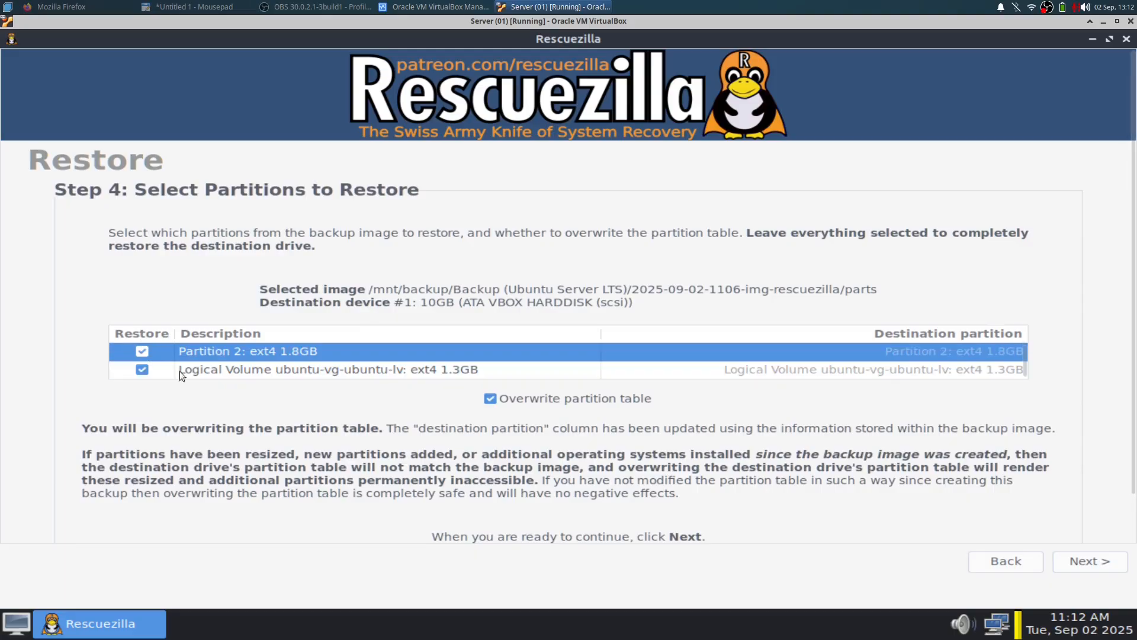
{"action": "left_click", "coordinate": [490, 400]}
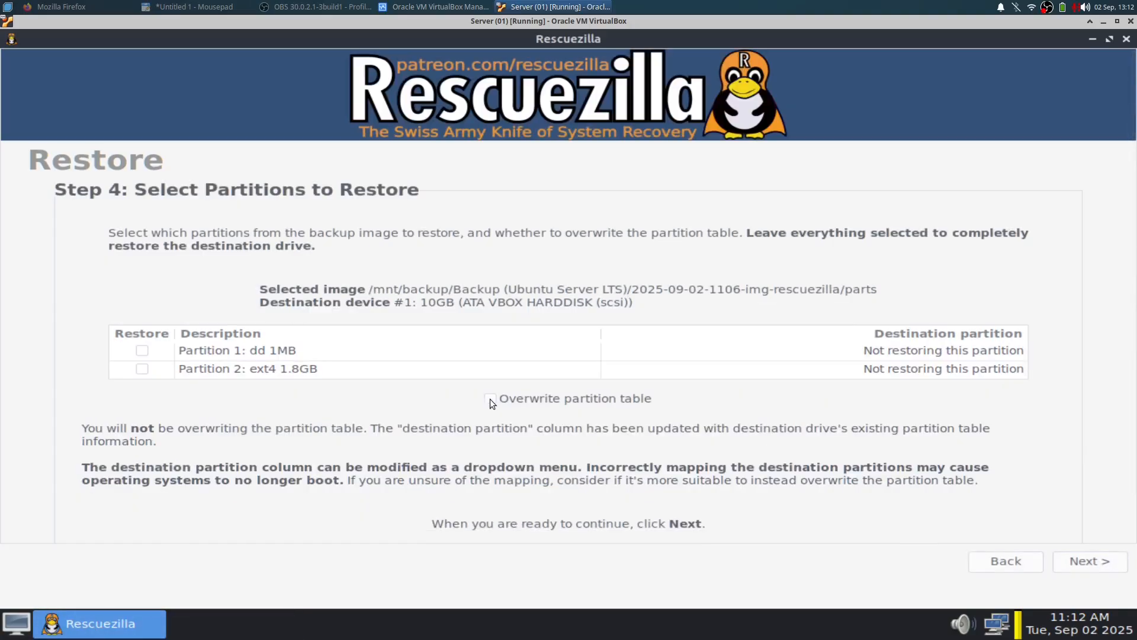
- Start restoring all partitions from the image to /dev/sda with the partition table overwritten, accepting the permanent data overwrite
{"action": "left_click", "coordinate": [1075, 564]}
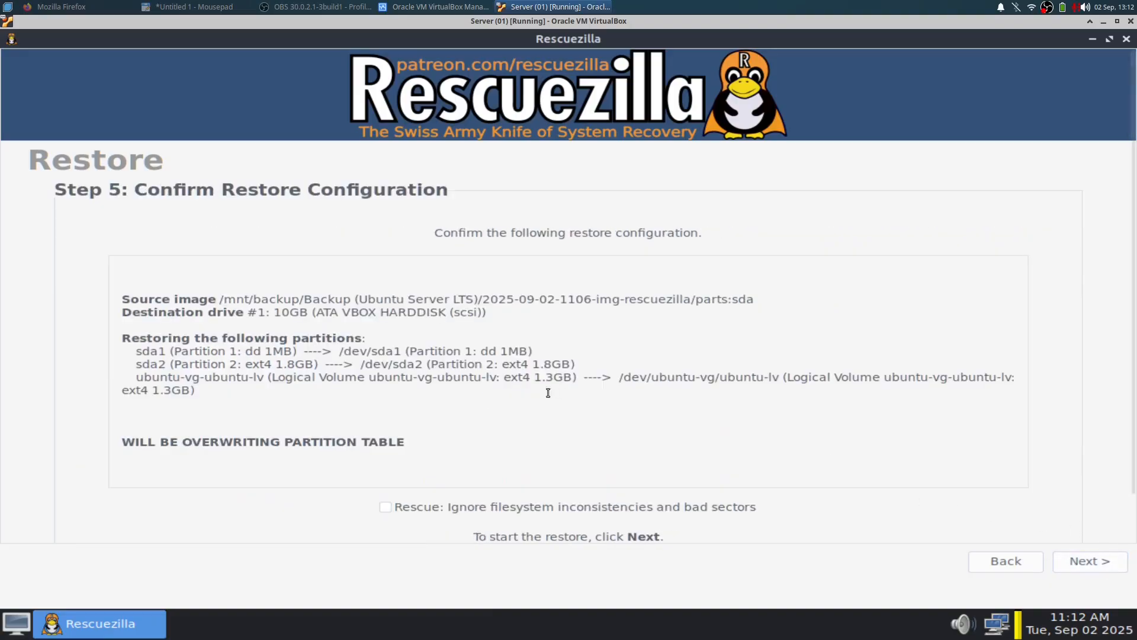
{"action": "left_click", "coordinate": [1086, 559]}
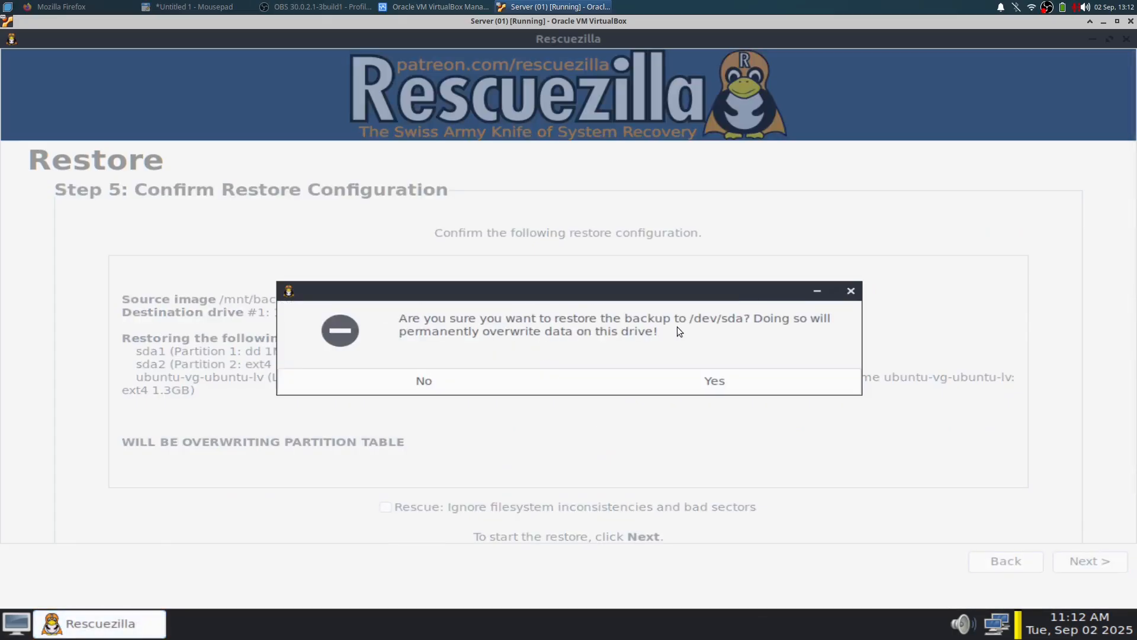
{"action": "left_click", "coordinate": [708, 379]}
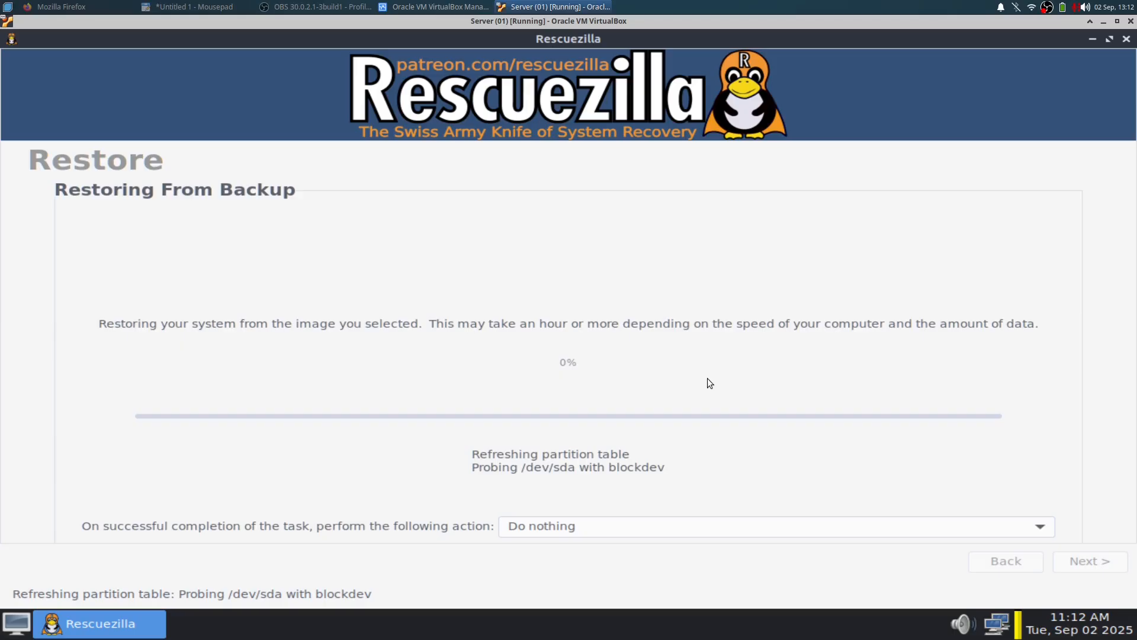
{"action": "left_click", "coordinate": [316, 7]}
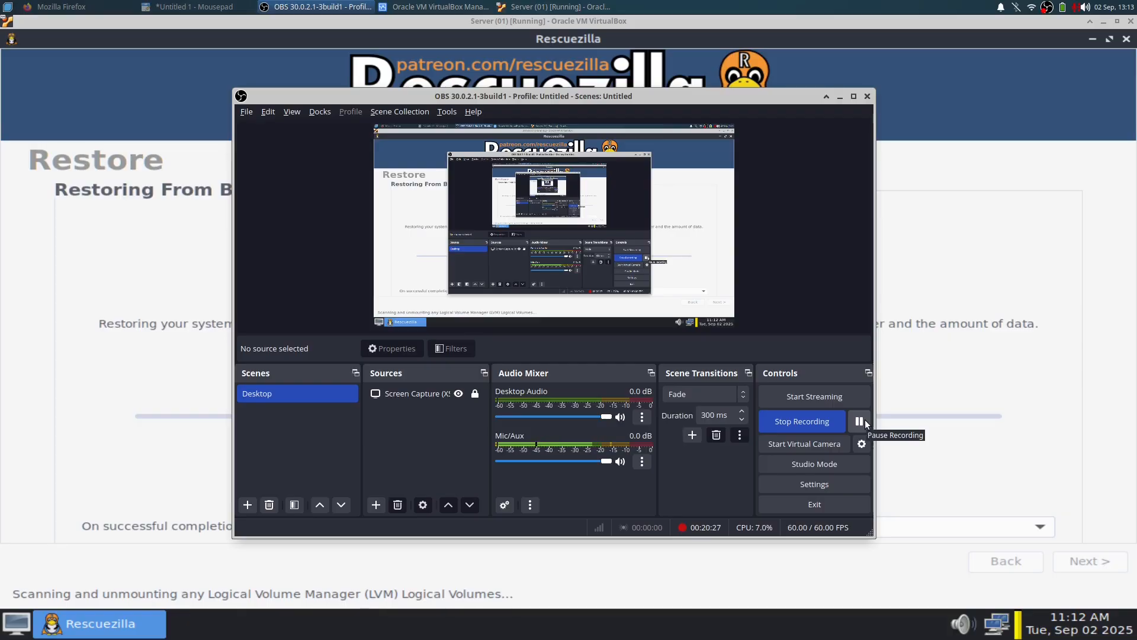
{"action": "left_click", "coordinate": [985, 238]}
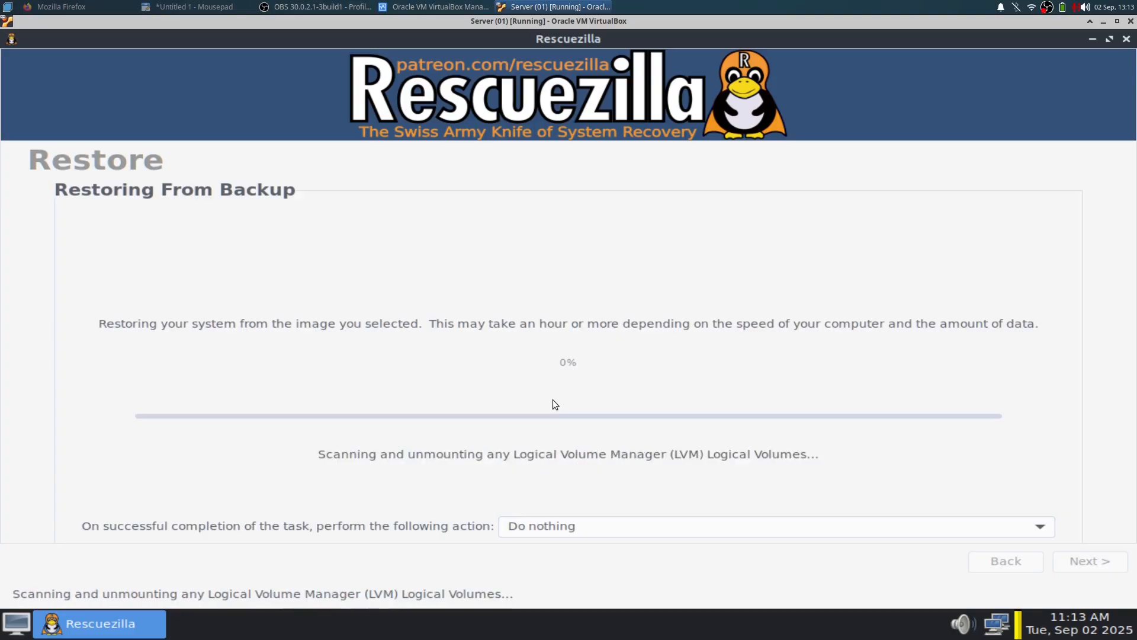
{"action": "left_click", "coordinate": [314, 7]}
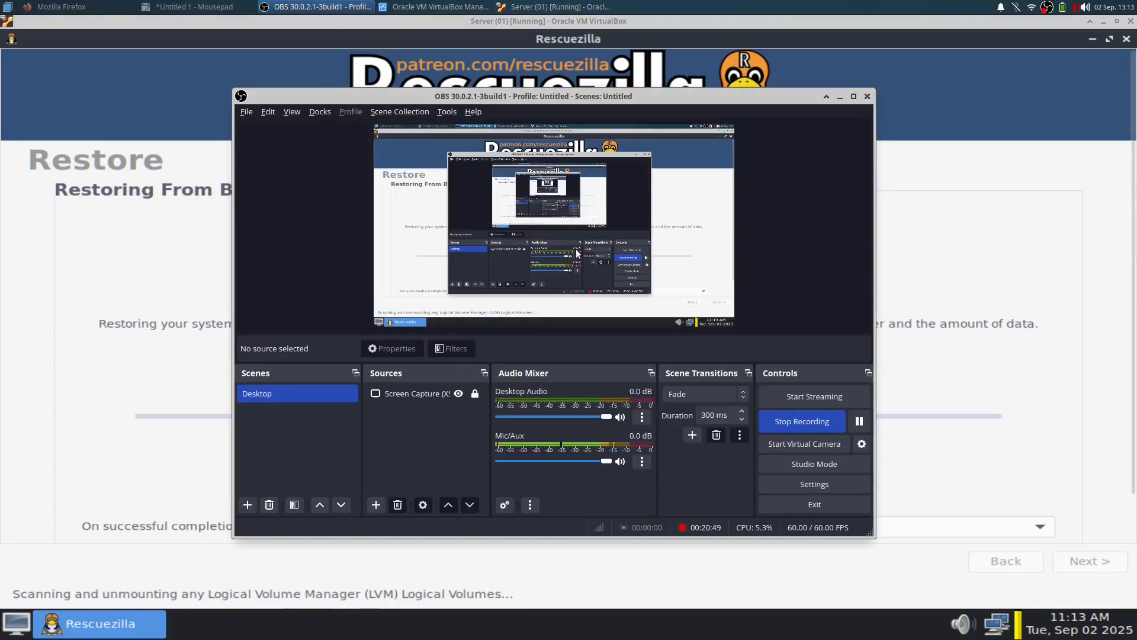